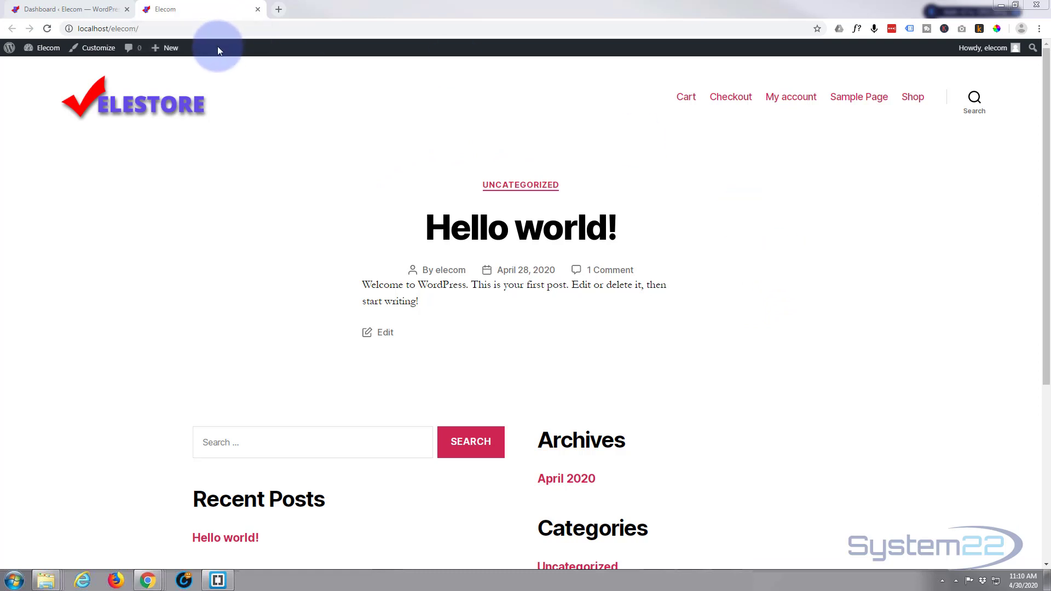
Step: From the dashboard, search the plugin directory for 'elementor' and install Elementor Page Builder
click(32, 13)
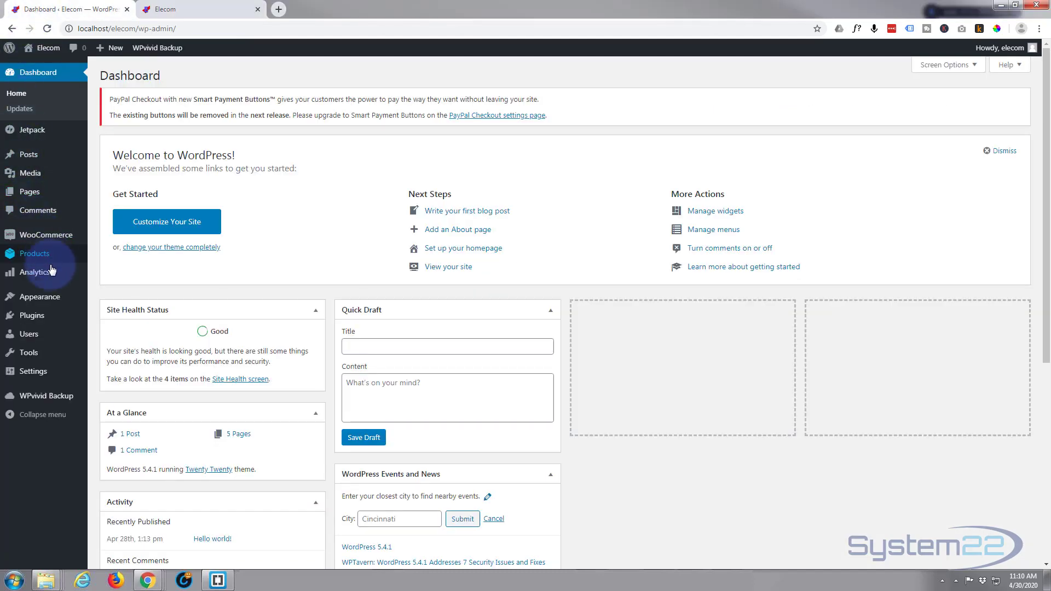
mouse_move(50, 275)
click(31, 315)
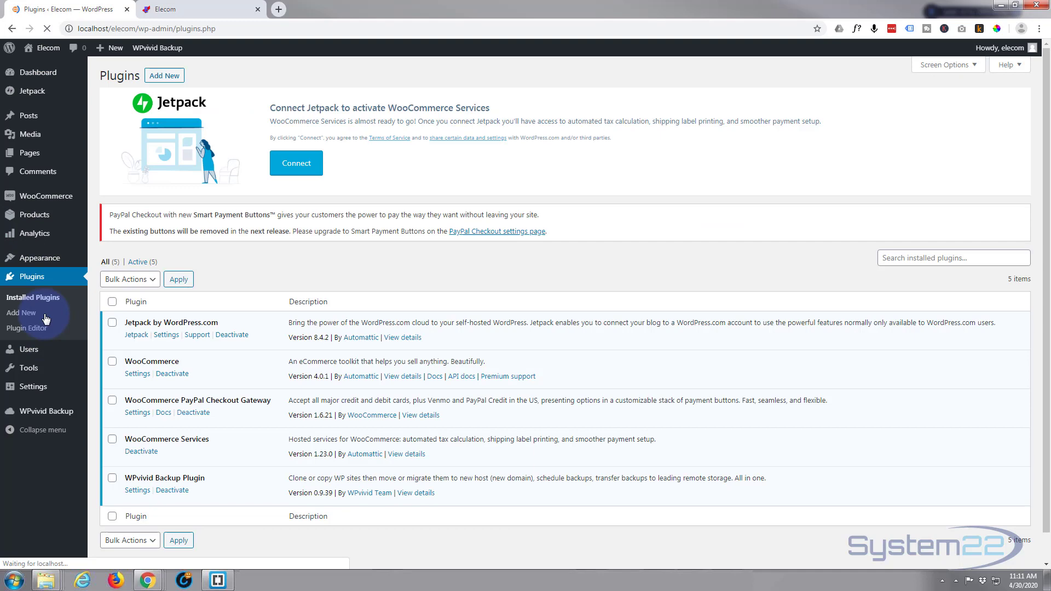
click(163, 77)
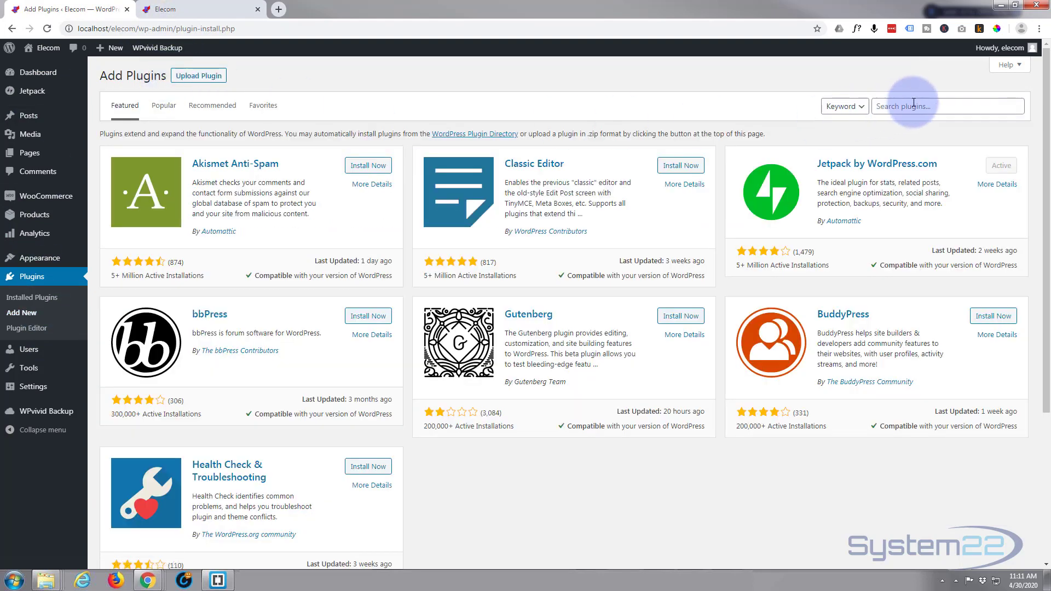
click(903, 104)
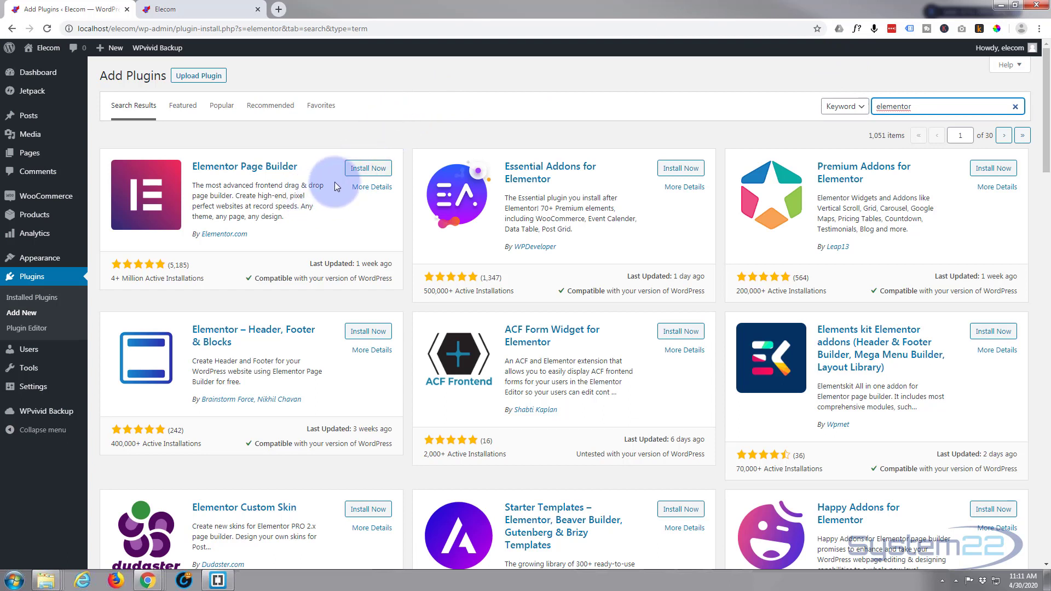
click(367, 171)
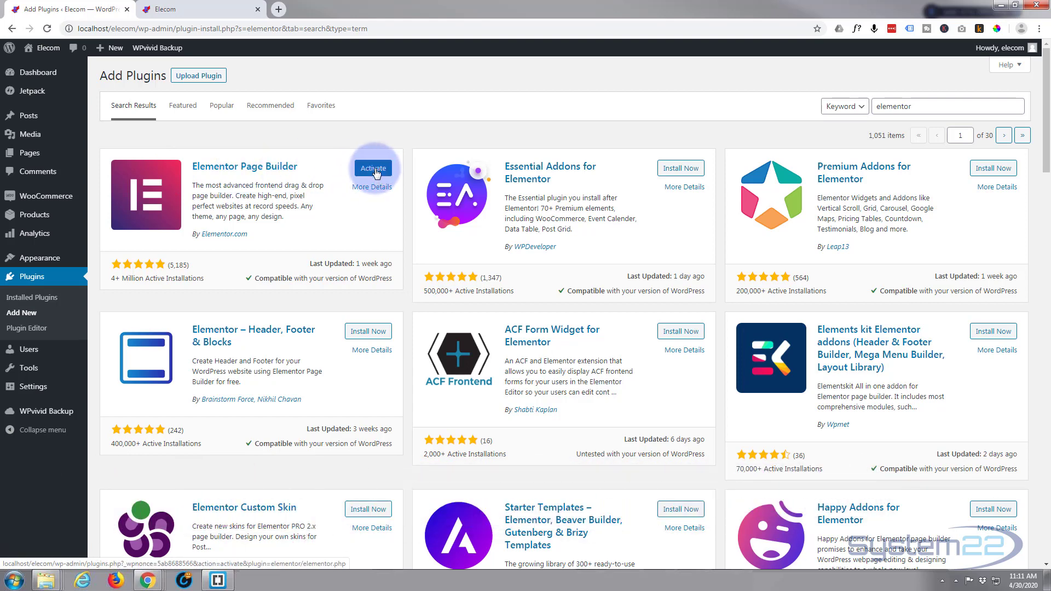
Step: Activate the newly installed Elementor Page Builder plugin
click(375, 170)
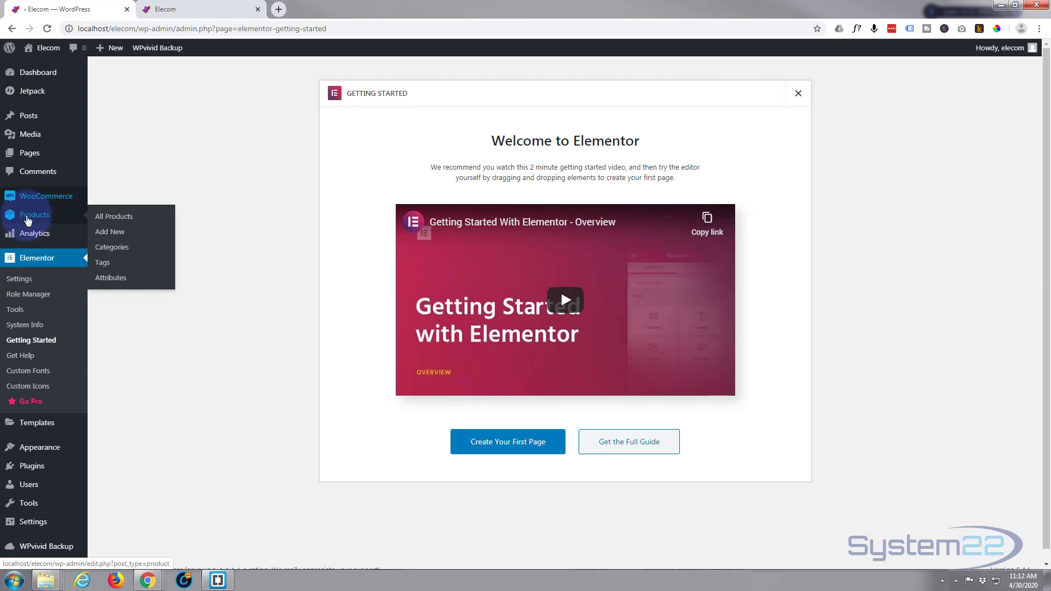
Step: Show the empty Products list and open the WooCommerce Dashboard in a new tab
click(27, 219)
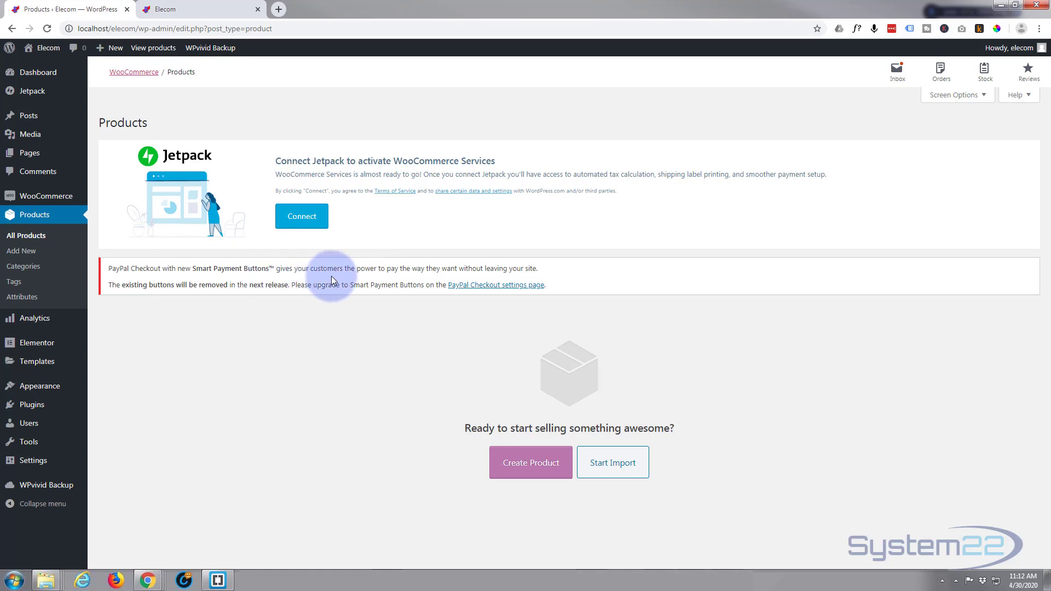
mouse_move(32, 202)
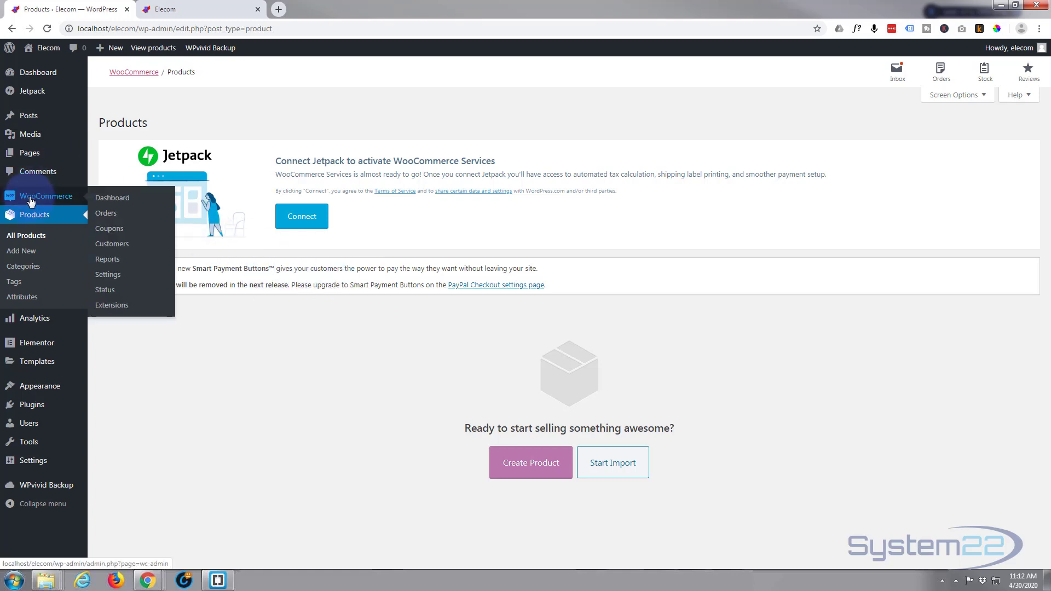
middle_click(31, 202)
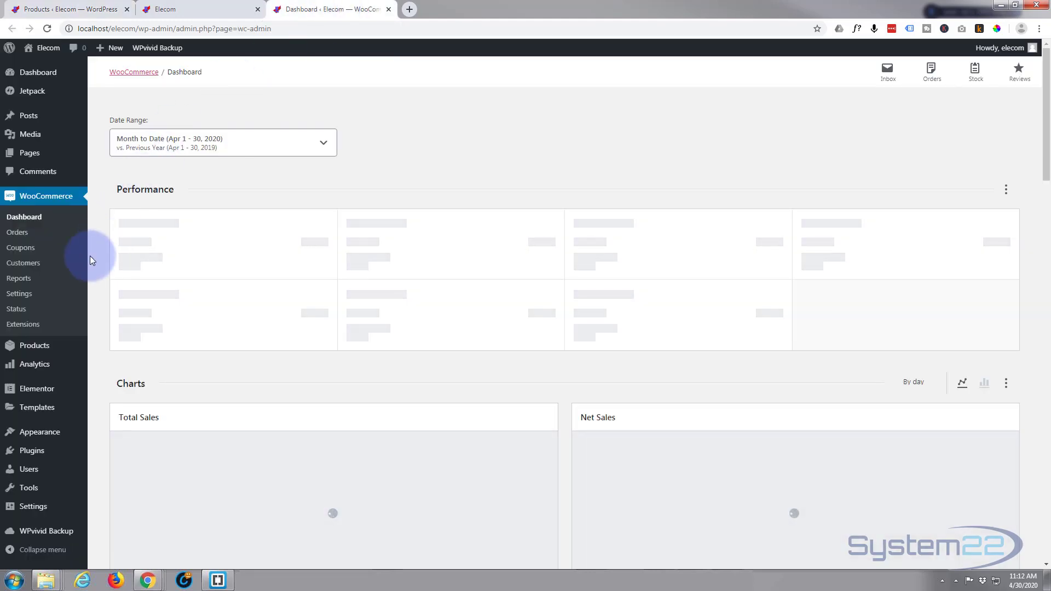
Step: In WooCommerce Payments, disable Smart Payment Buttons for PayPal Checkout and save the settings
click(20, 294)
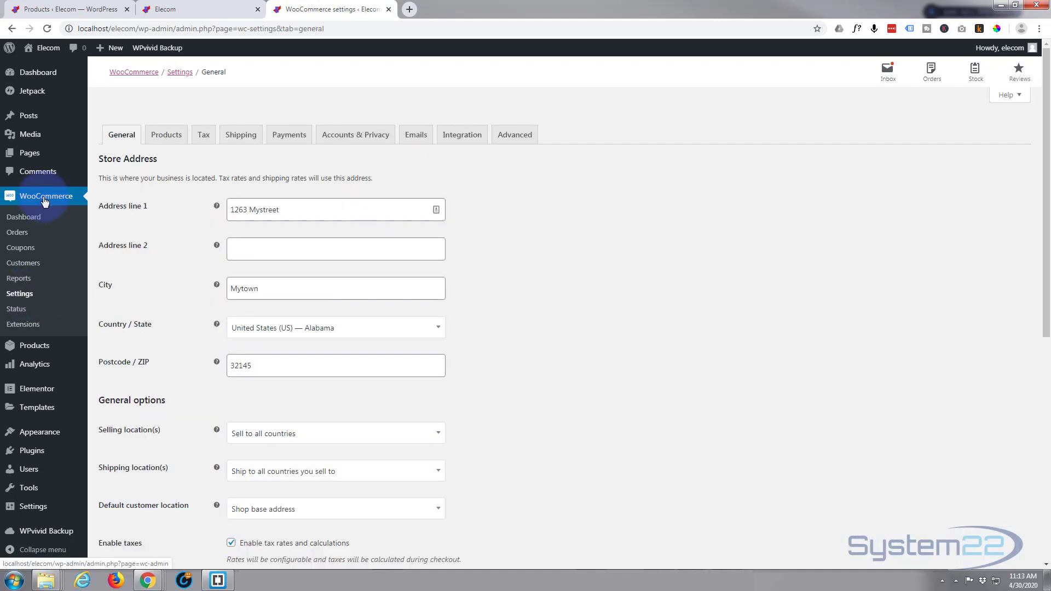
click(283, 139)
click(285, 138)
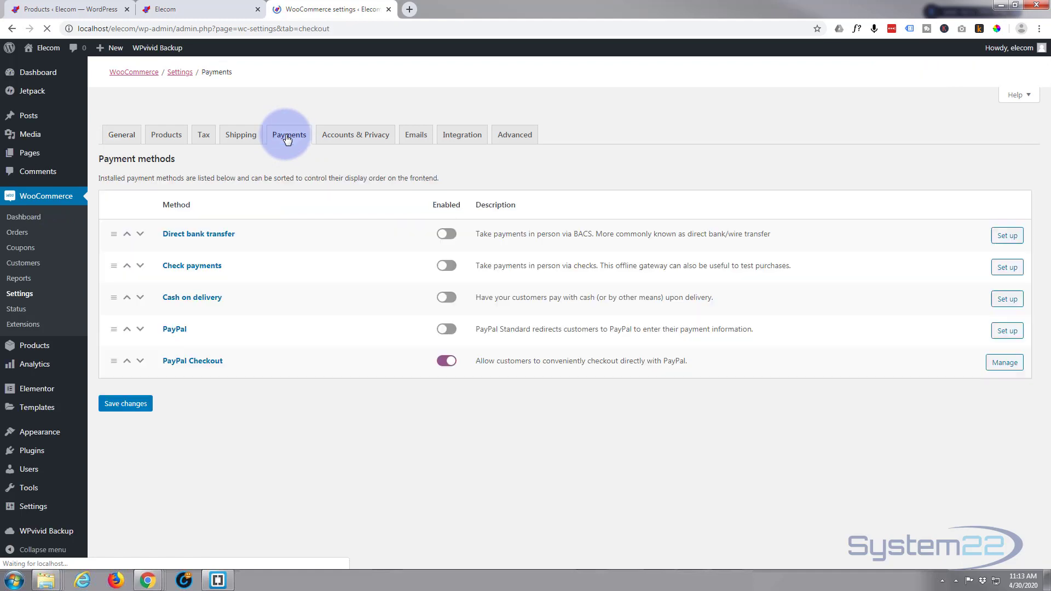
click(1005, 364)
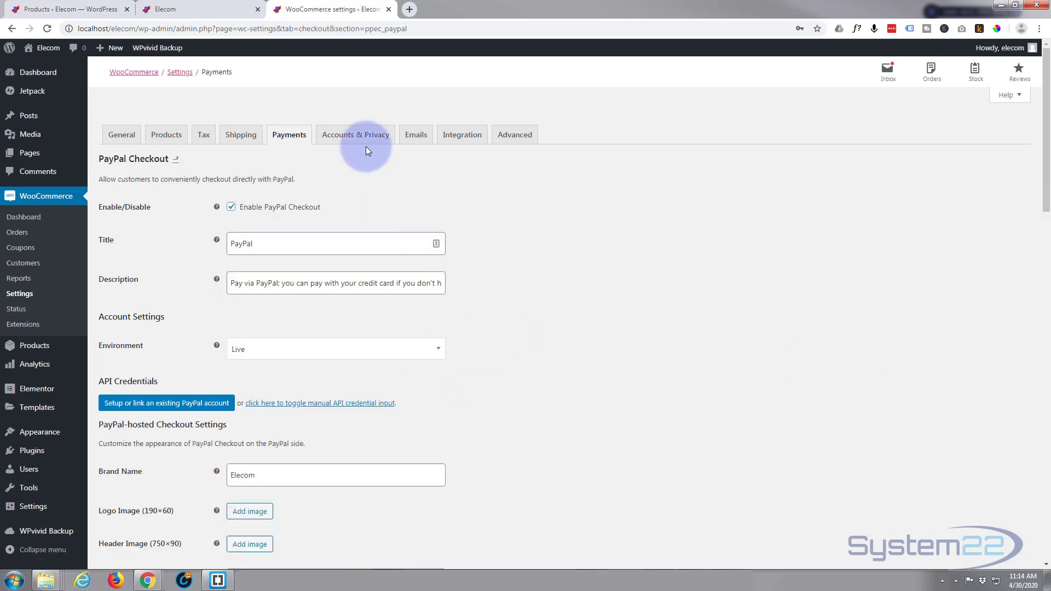
scroll(324, 186, down, 5)
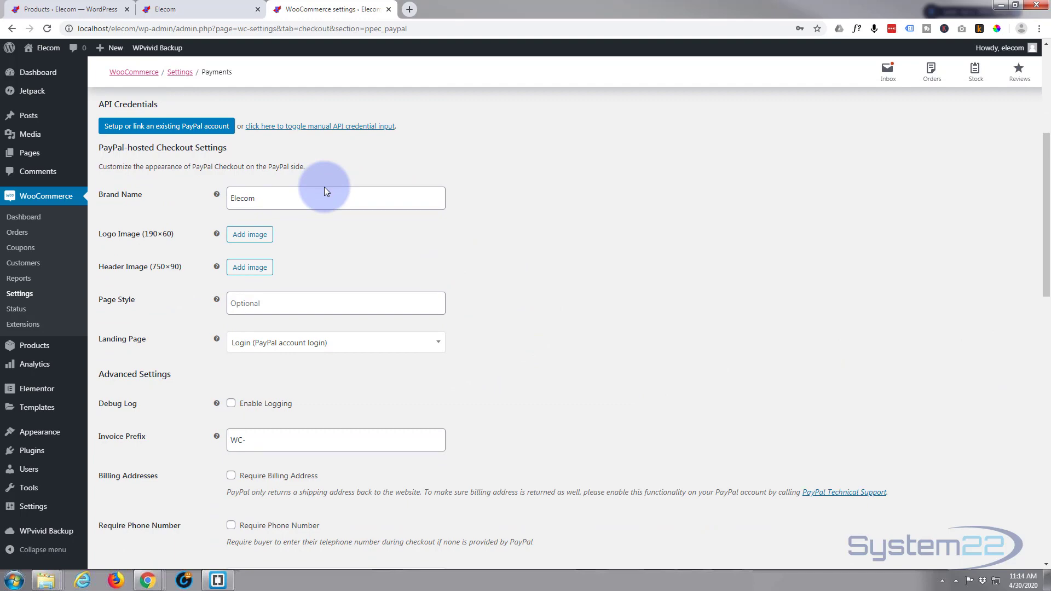
scroll(324, 186, down, 6)
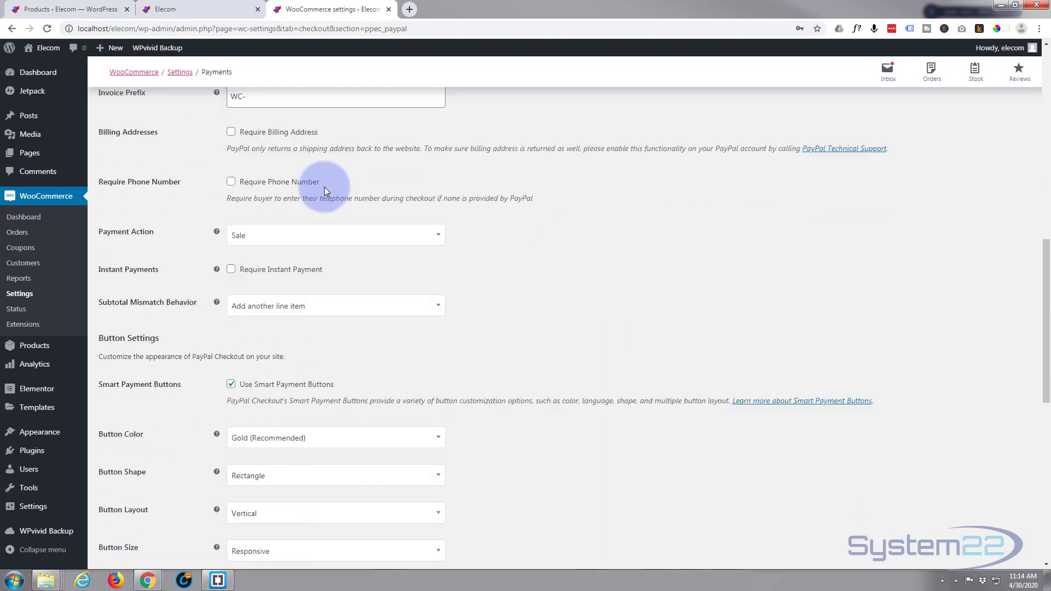
scroll(324, 186, down, 2)
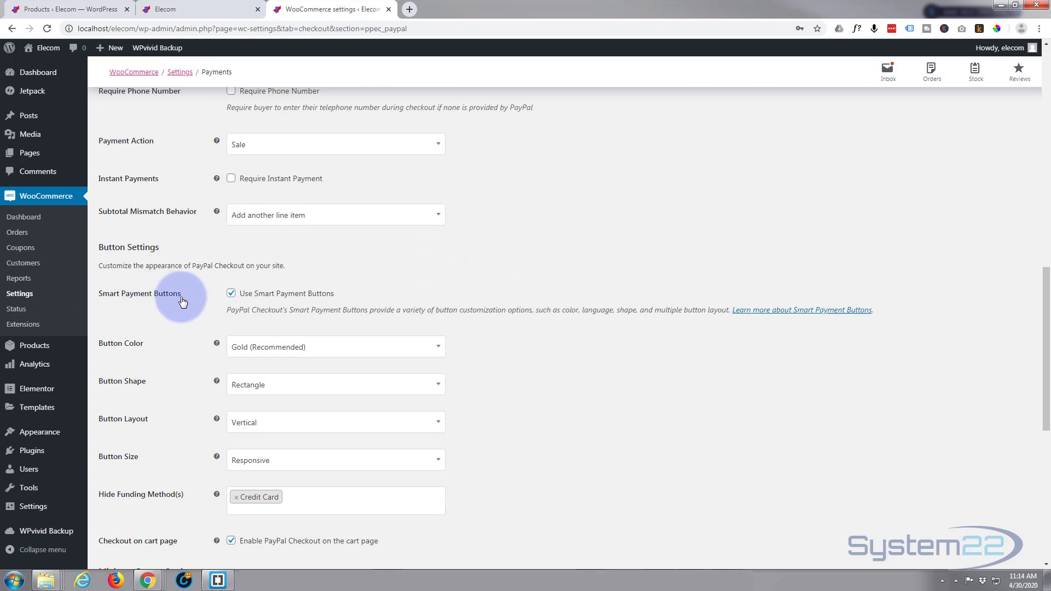
click(231, 294)
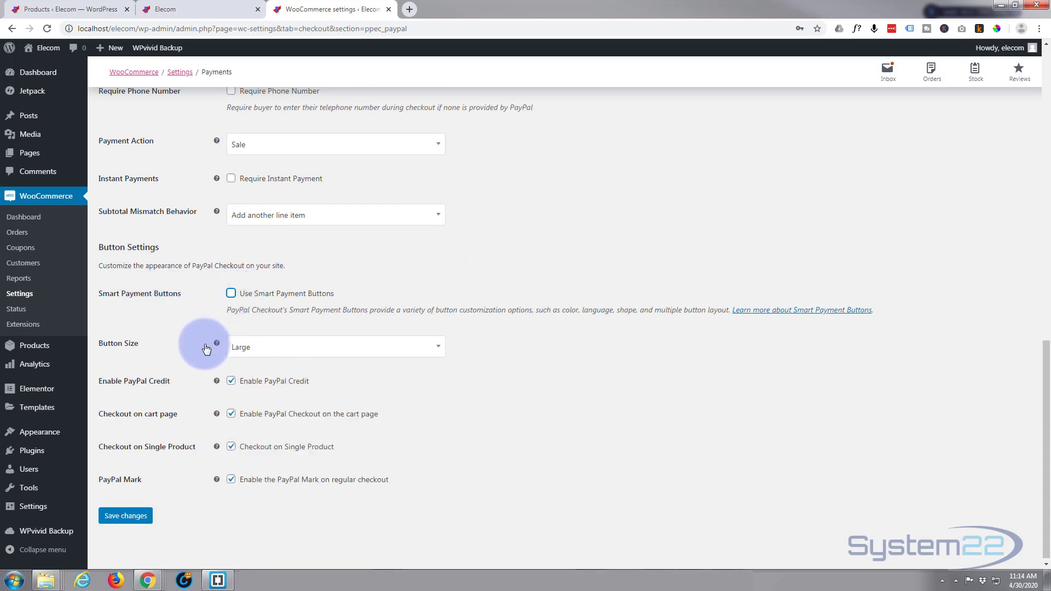
click(123, 517)
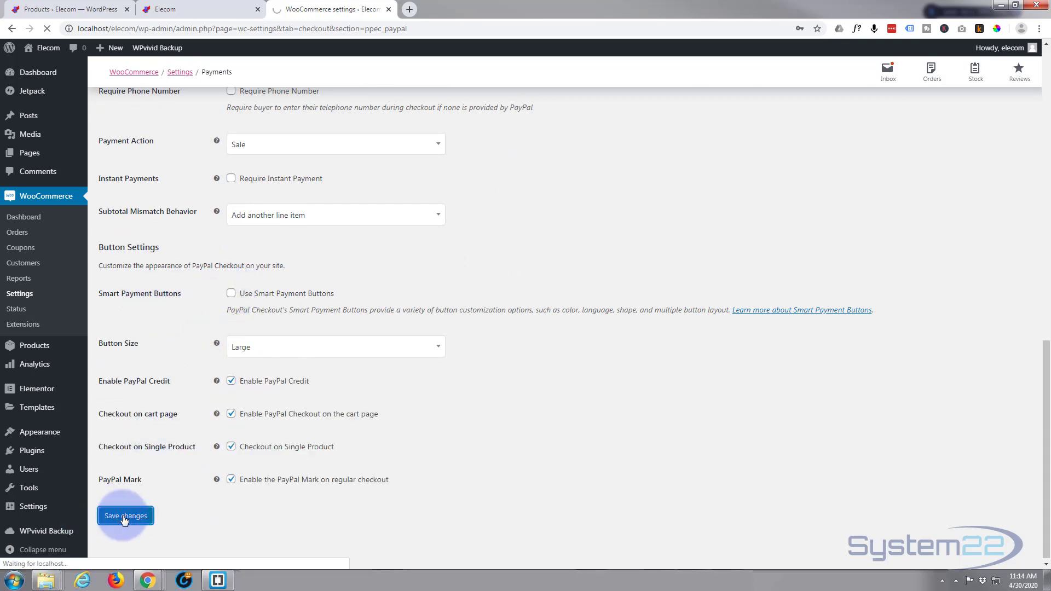
Step: Start a new product titled 'Hp Office Laptop-' and paste in its full description
click(75, 7)
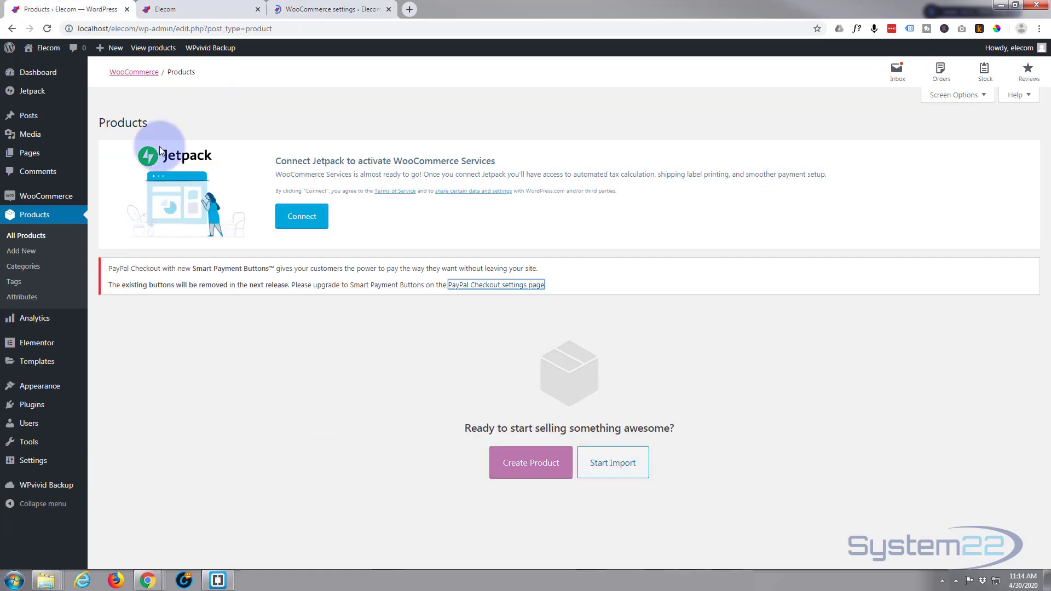
click(541, 470)
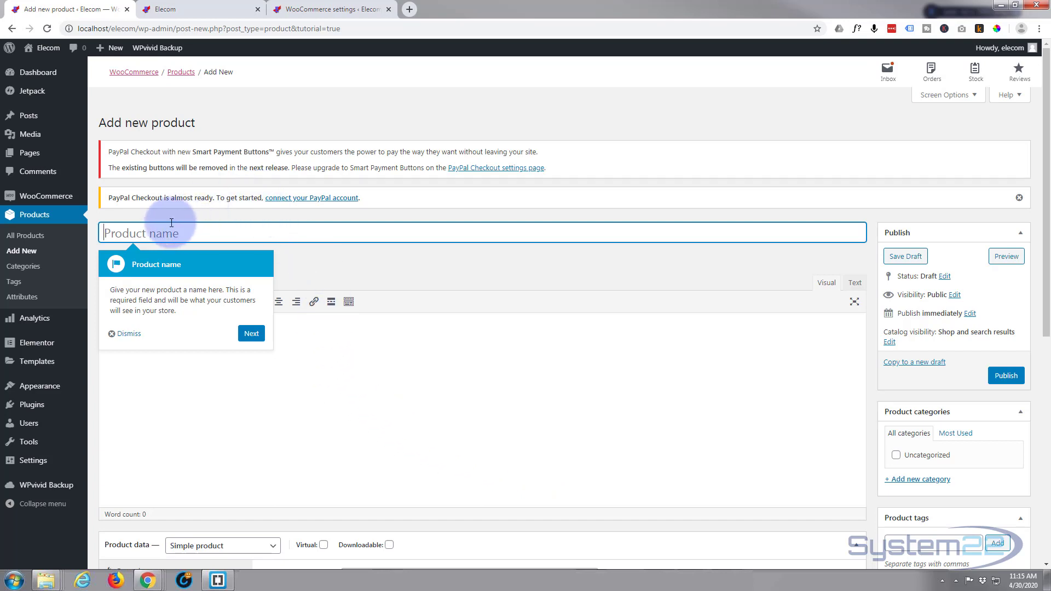
text(Hp Office laptop-)
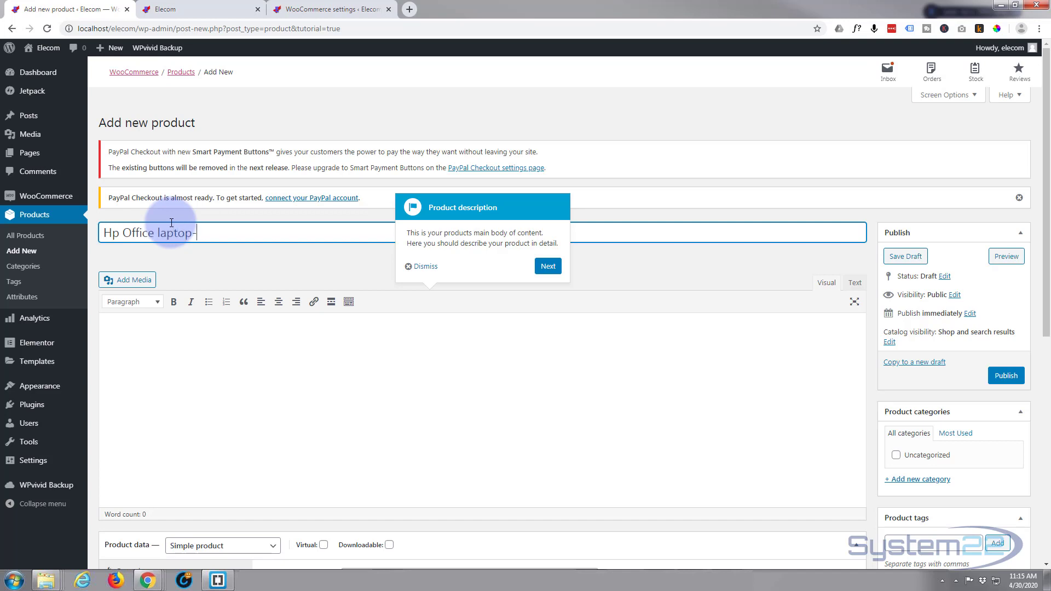
drag(160, 233, 153, 233)
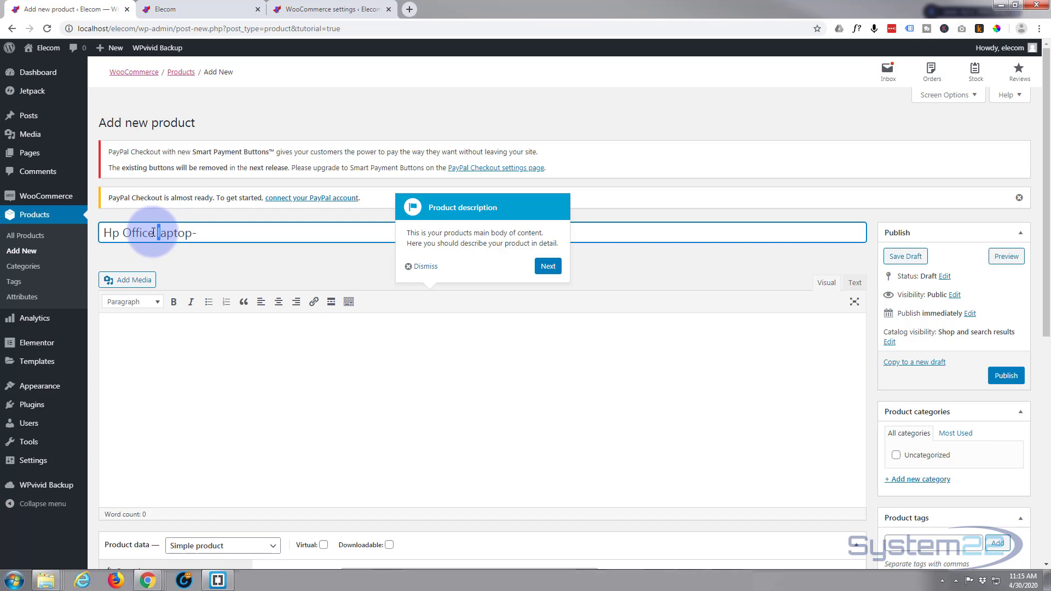
text(L)
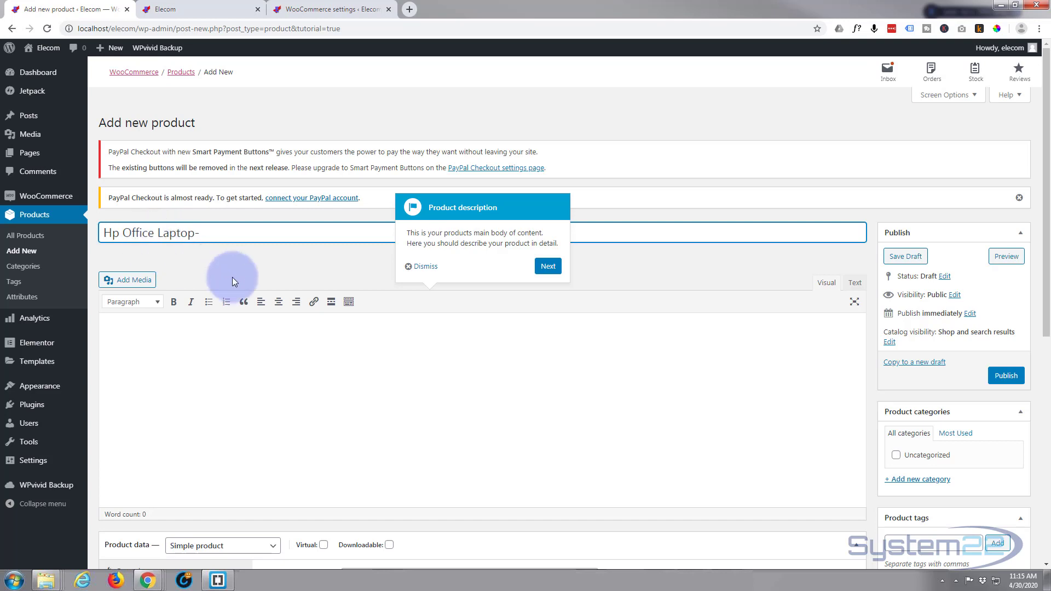
click(328, 263)
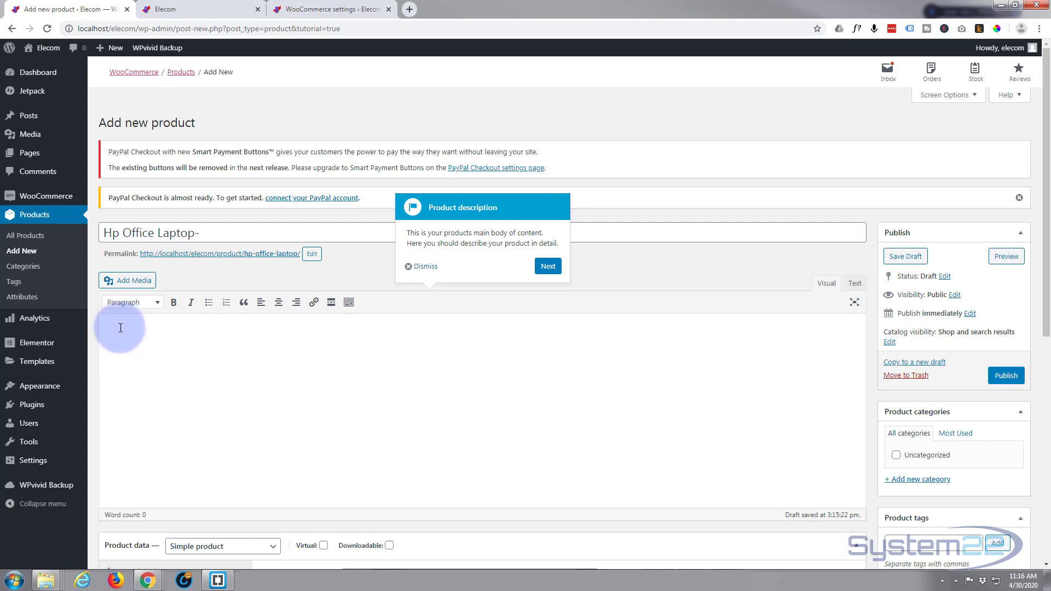
text(HP · Windows OS · 14 inches · 256 GB drive · Solid State Drive · 8 GB RAM · 1.6 GHz CPU · Intel CPU · 13 hours battery life\nDependable power.Designed to go. This slim, ultra-portable laptop delivers reliable performance, and makes it easy to stay social, productive. The micro-edgedisplay gives you lots to look at with more screen in a smallerframe. Sleek. Slim. Stylish design. Designed for portability and features a micro-edge HD display with an ultra-narrow bezel for a smaller frame. Responsive and reliable performance: With the latest Intel Core processor and a super responsive precision touch pad – you've got the power to surf, stream, and do more like never before. Intel, the Intel Logo, Intel Inside, the Intel Inside logo, Intel Core, Intel Atom, Celeron, Pentium and Pentium Inside are trademarks of Intel Corporation in the U.S. and/or other countries.\n20 in stock)
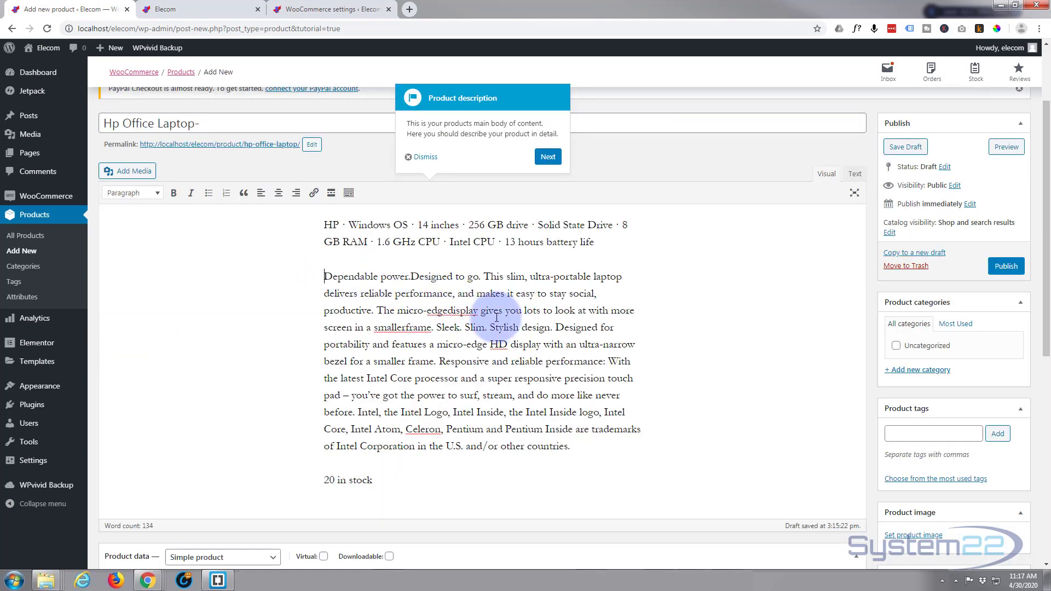
Step: Copy the 'Dependable power.Designed to go.' paragraph into the Product short description
drag(325, 275, 438, 358)
key(ctrl+c)
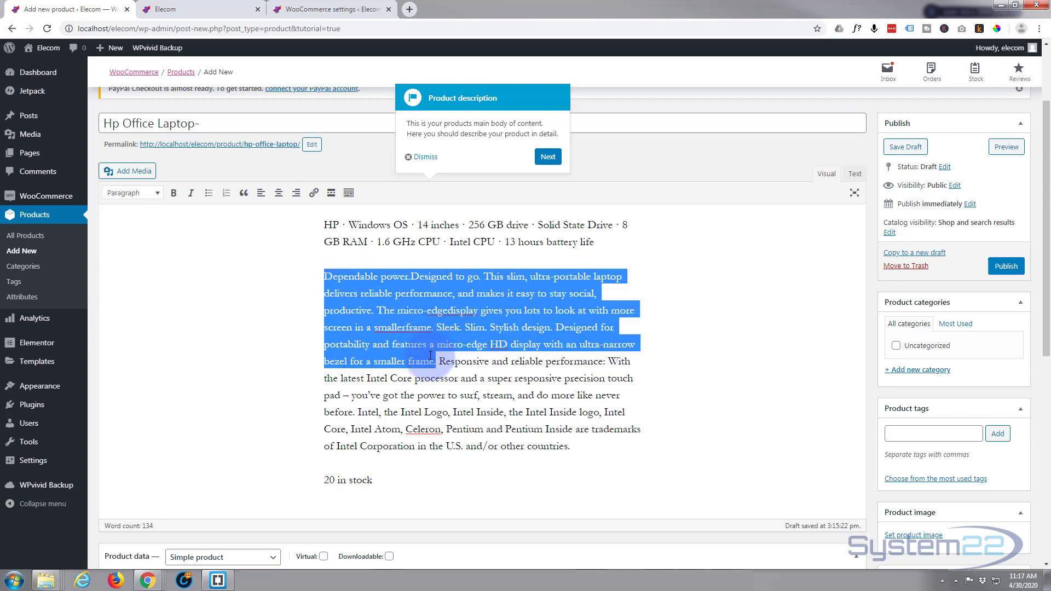
scroll(383, 274, down, 8)
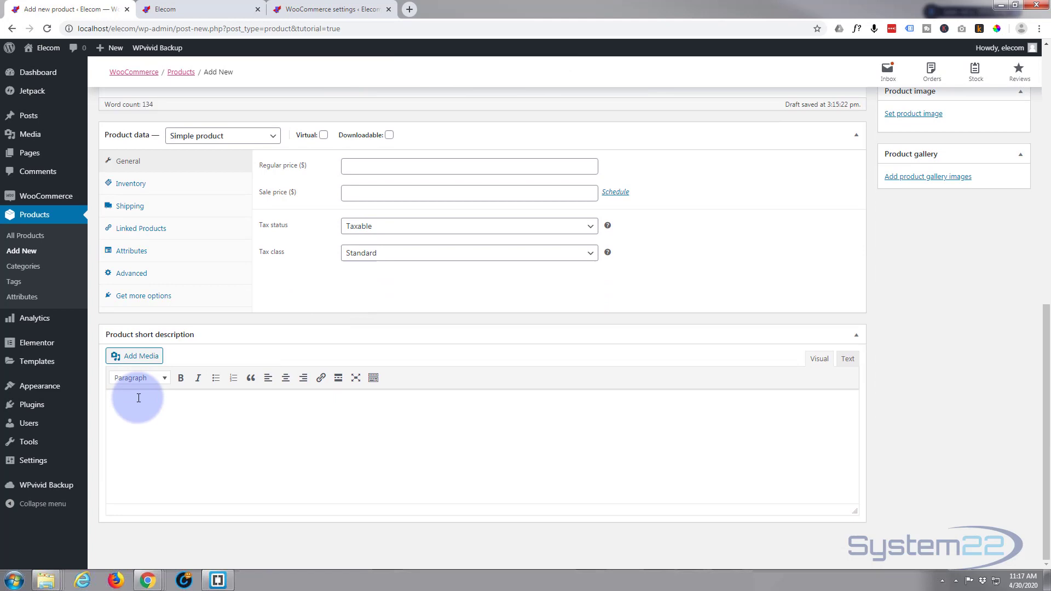
click(145, 415)
key(ctrl+v)
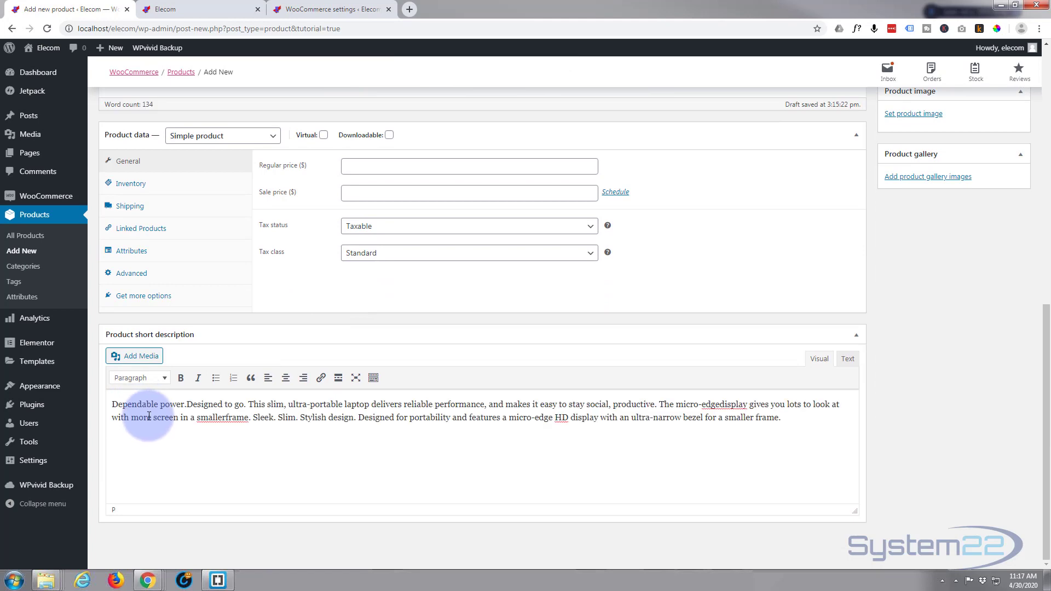
scroll(251, 405, up, 3)
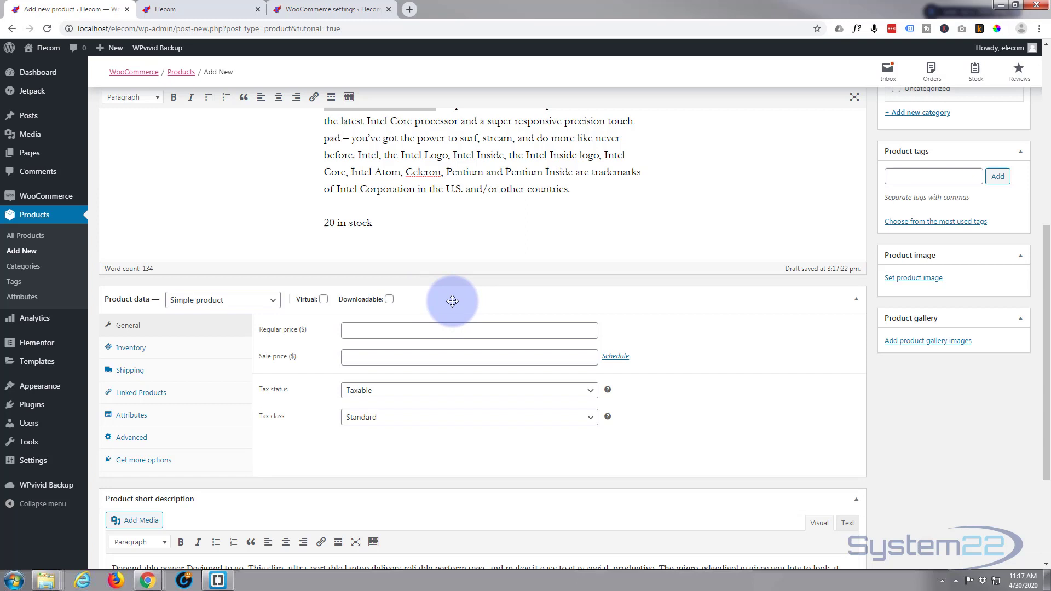
Step: Set regular price 499.00 and sale price 399.00, keeping tax status Taxable and class Standard
click(358, 328)
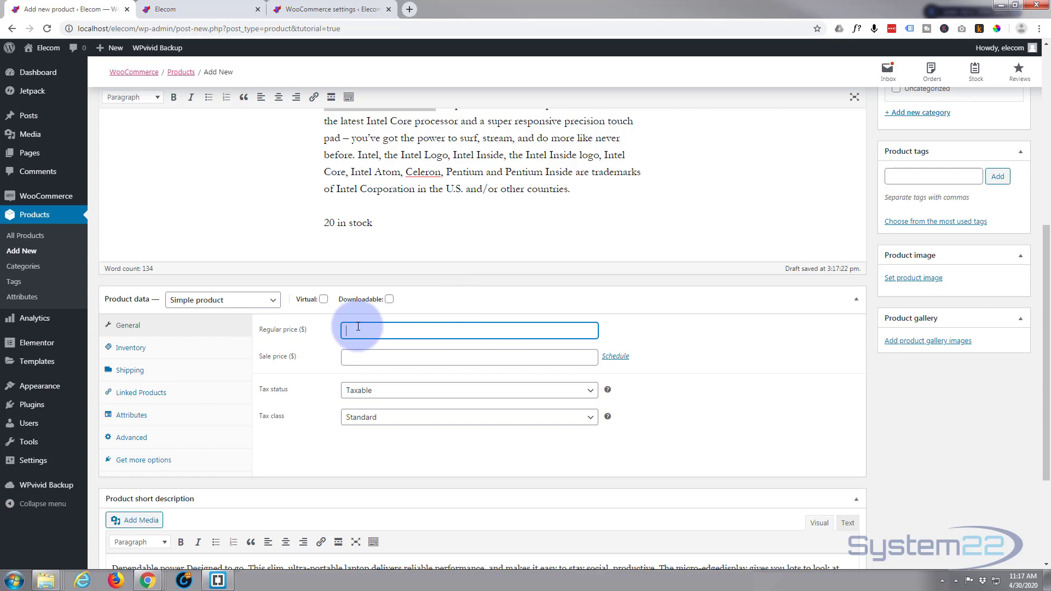
text(499.00)
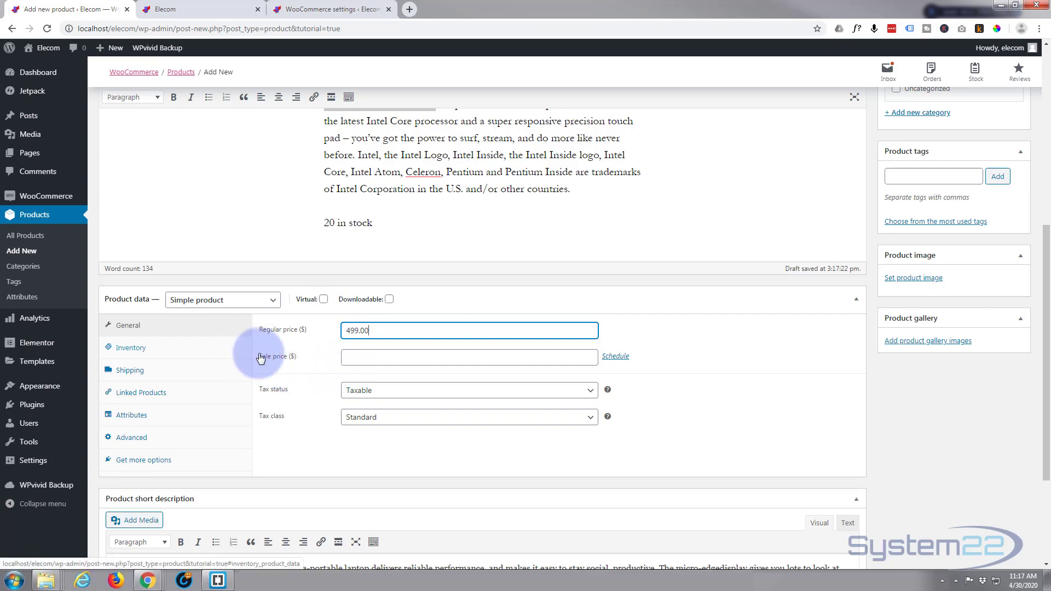
key(Tab)
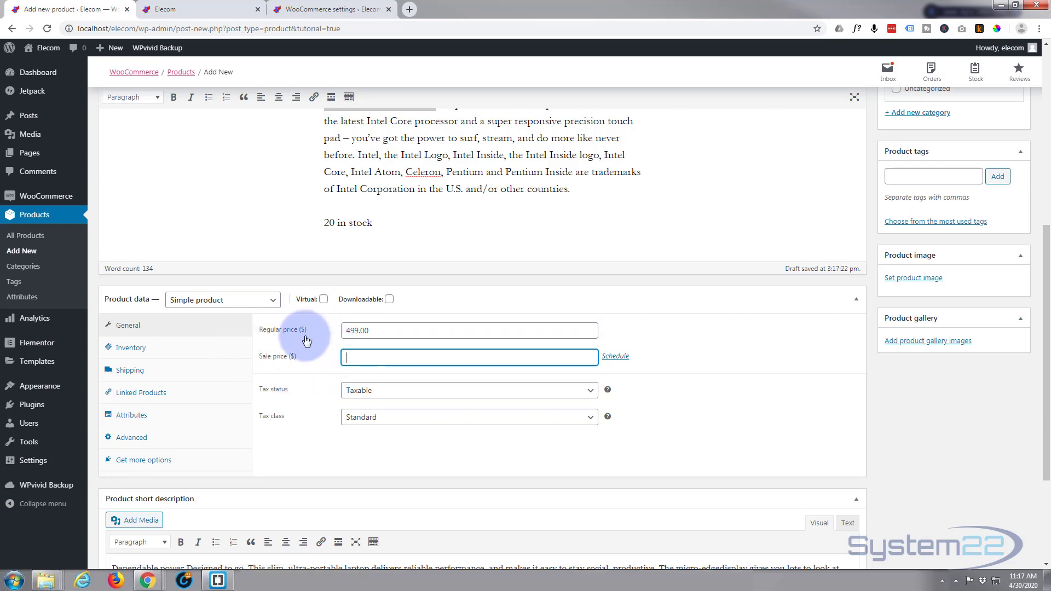
text(399.00)
scroll(284, 321, down, 1)
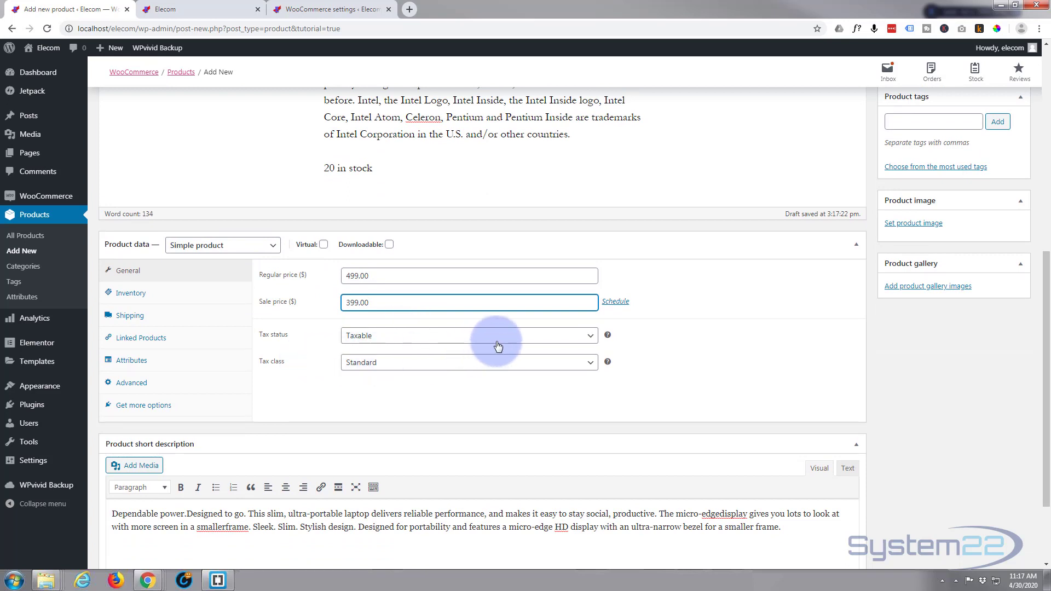
click(587, 335)
click(588, 336)
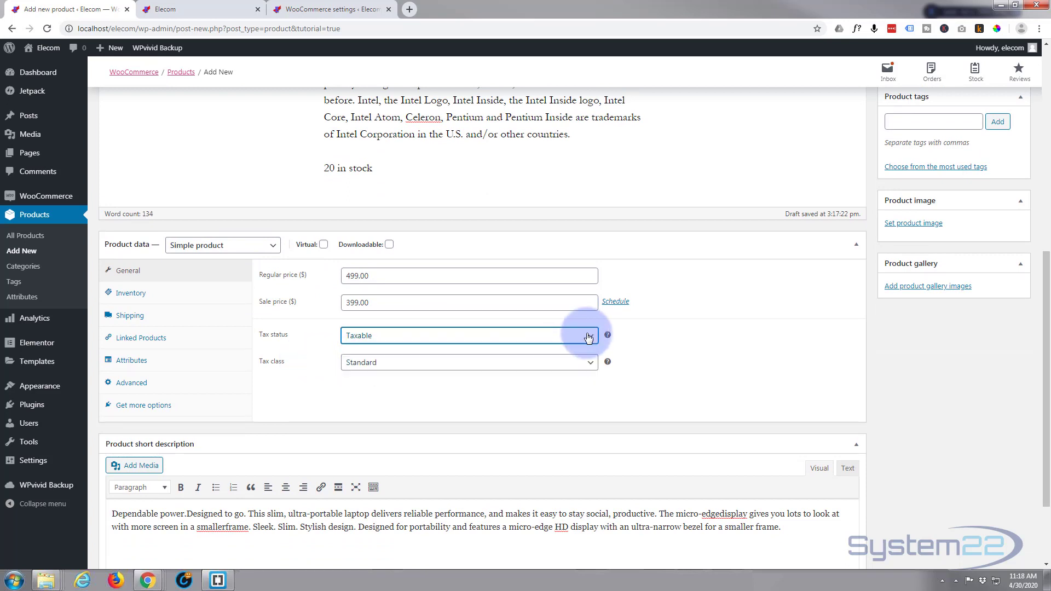
click(586, 363)
click(585, 366)
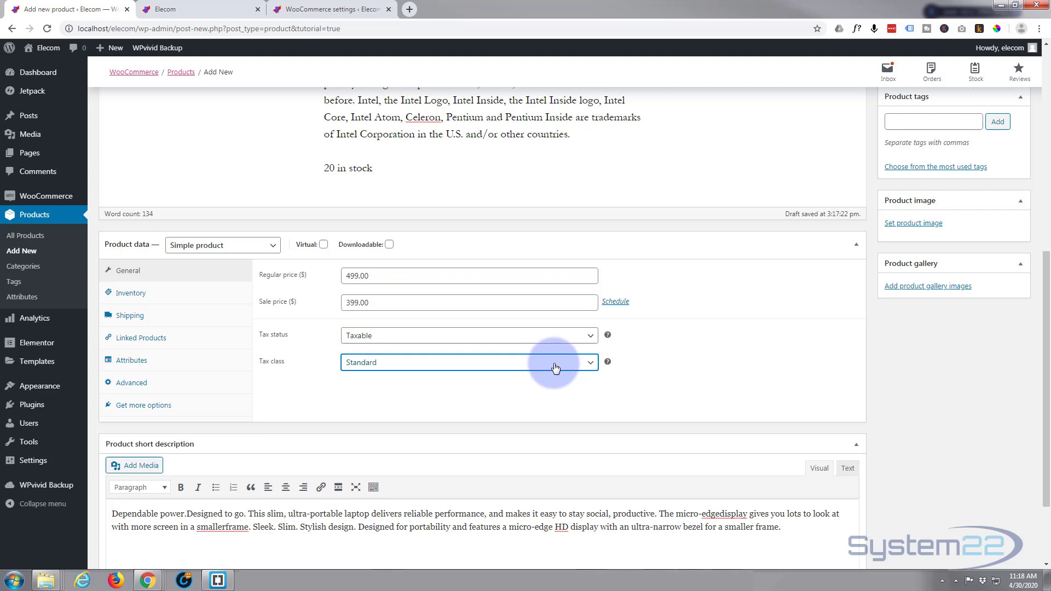
Step: Turn on stock management with a stock quantity of 50 and check the low-stock threshold
click(134, 295)
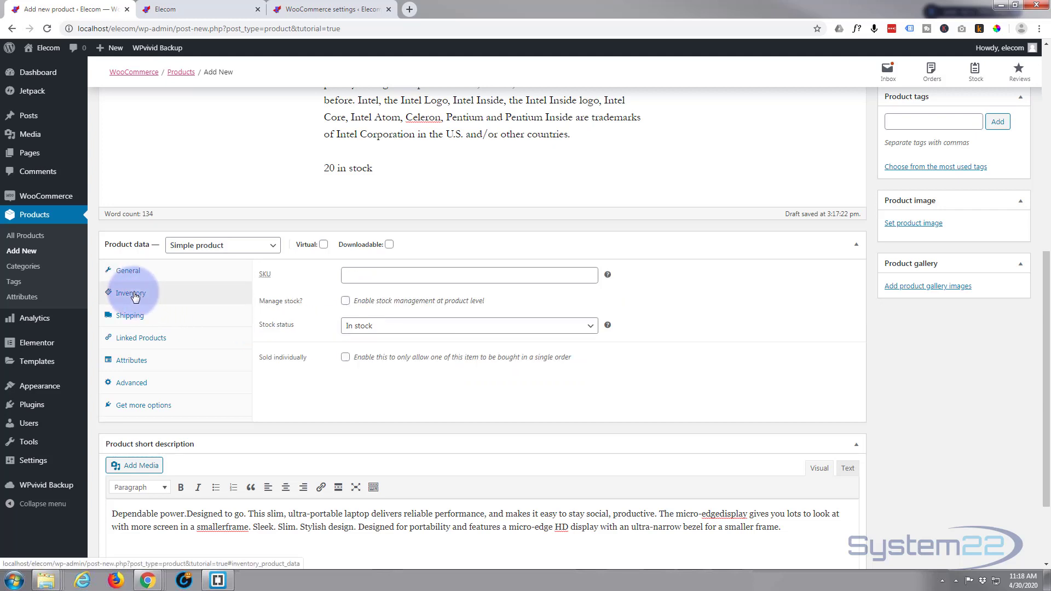
click(345, 302)
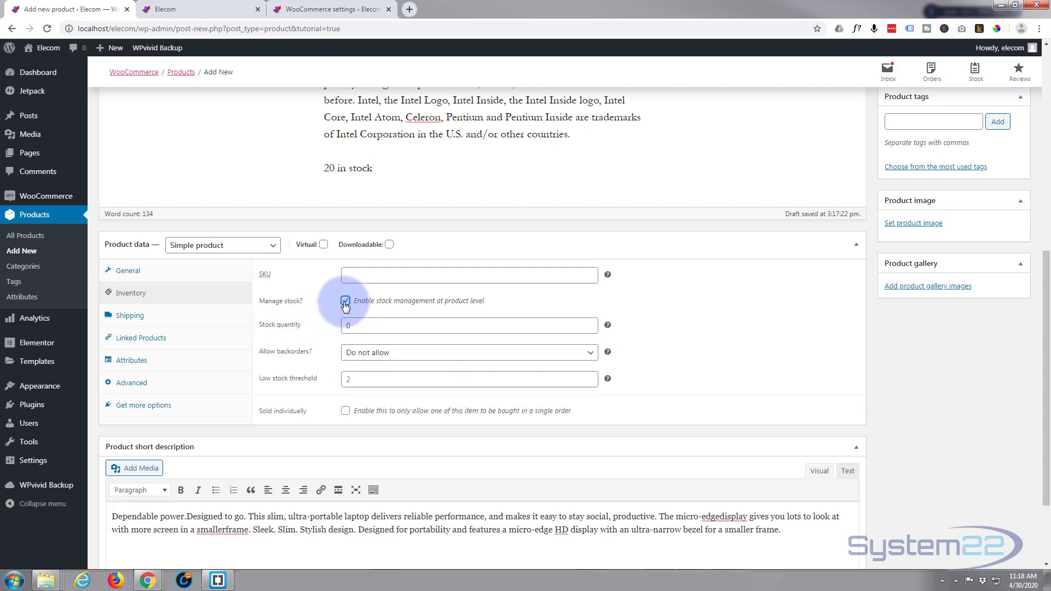
click(349, 326)
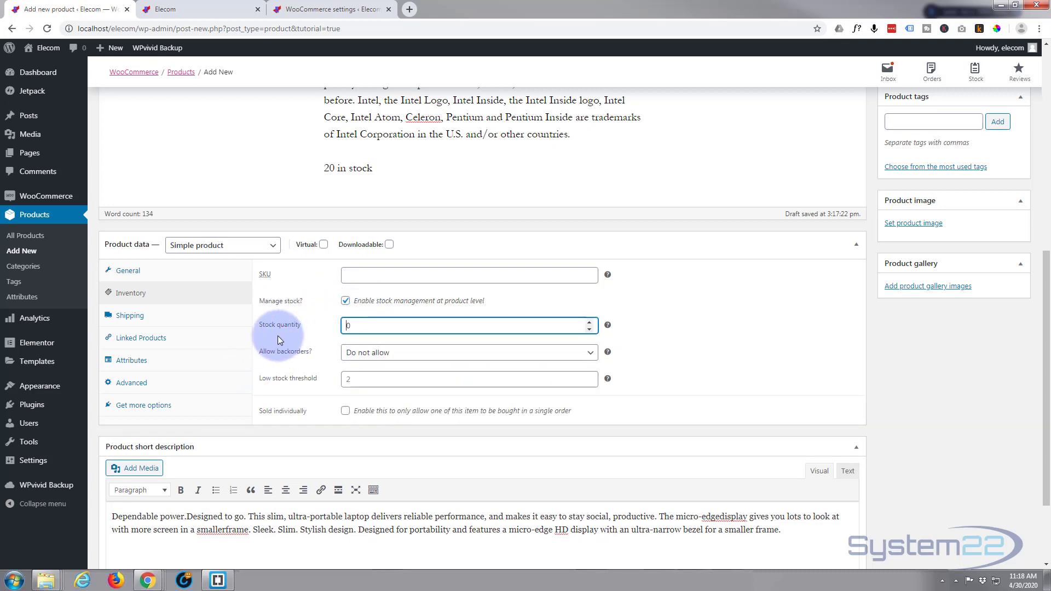
text(5)
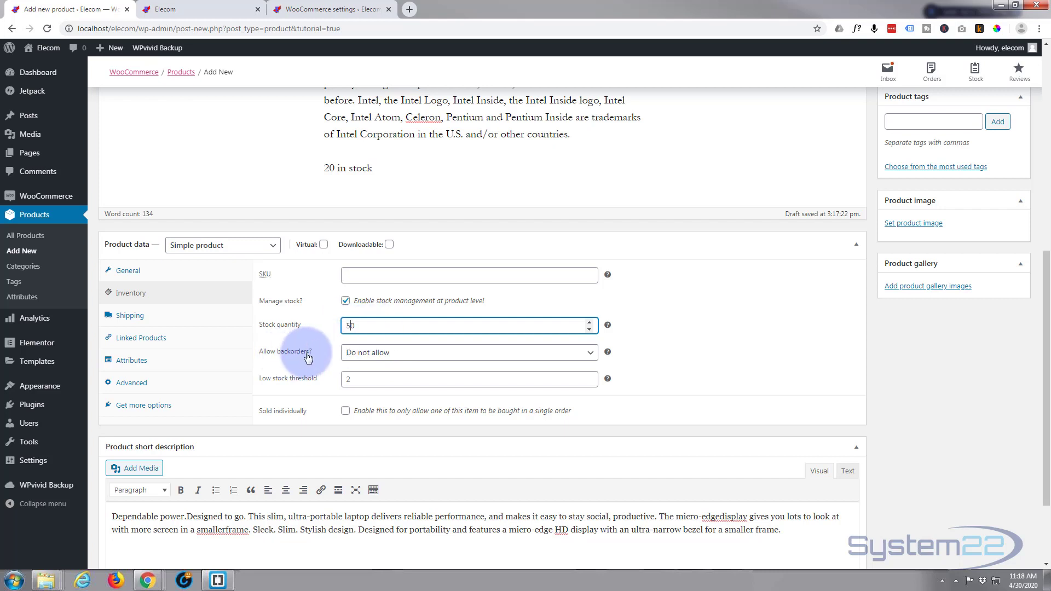
scroll(319, 337, down, 1)
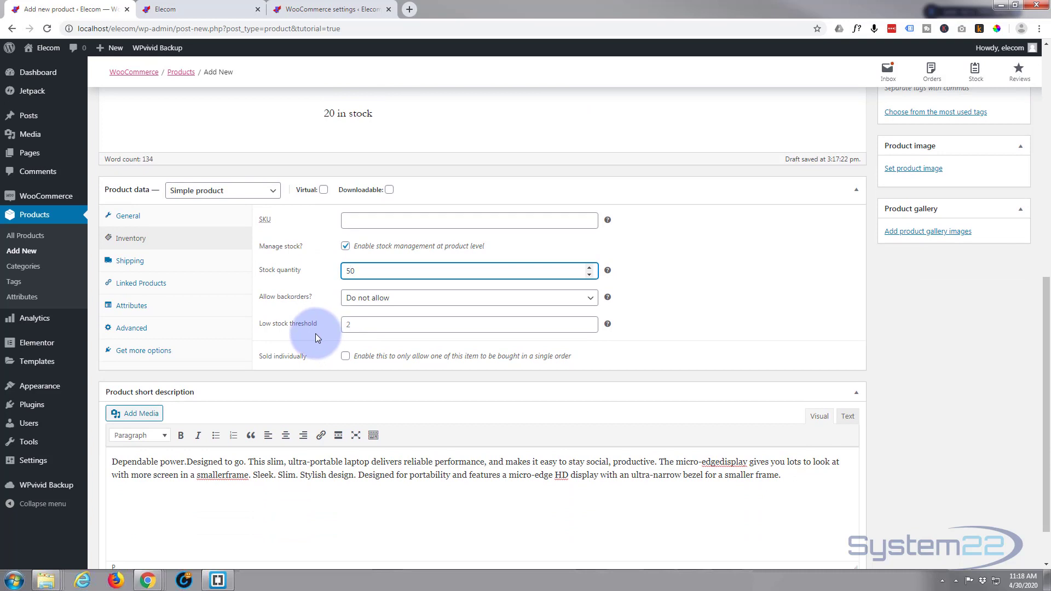
click(352, 325)
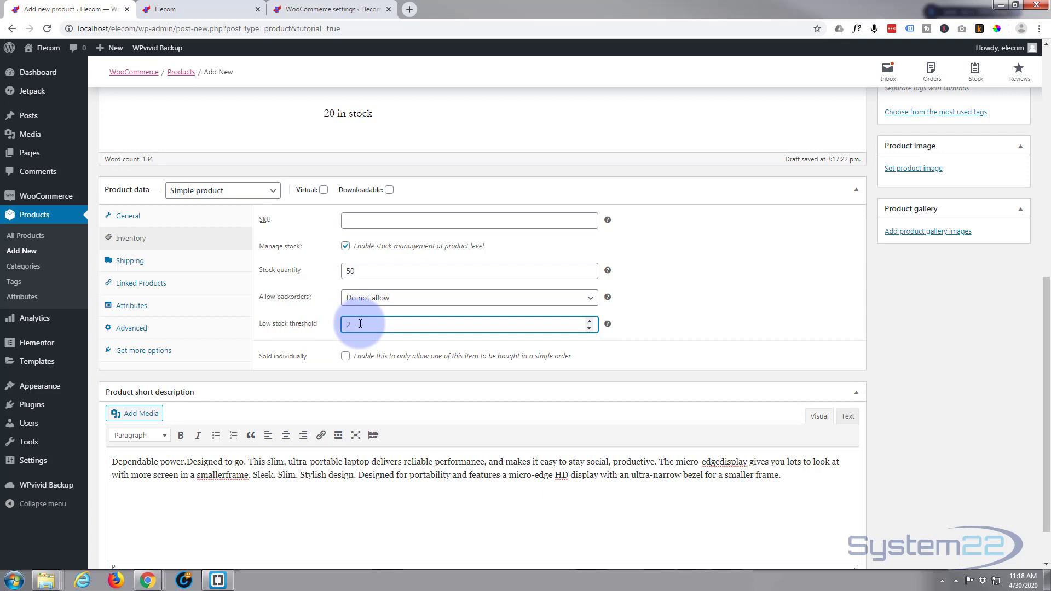
scroll(314, 328, down, 1)
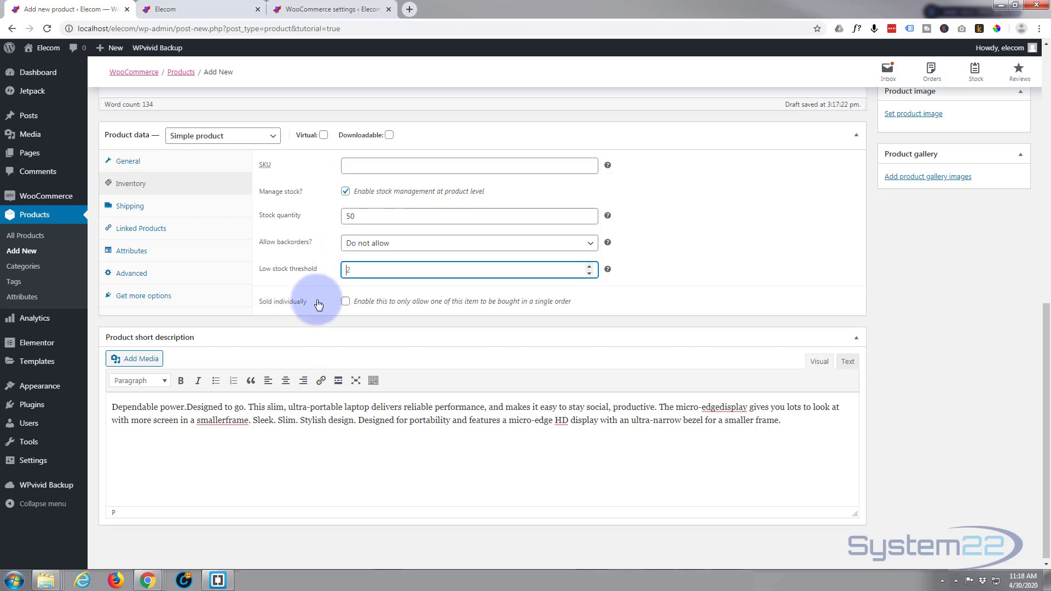
scroll(318, 304, up, 2)
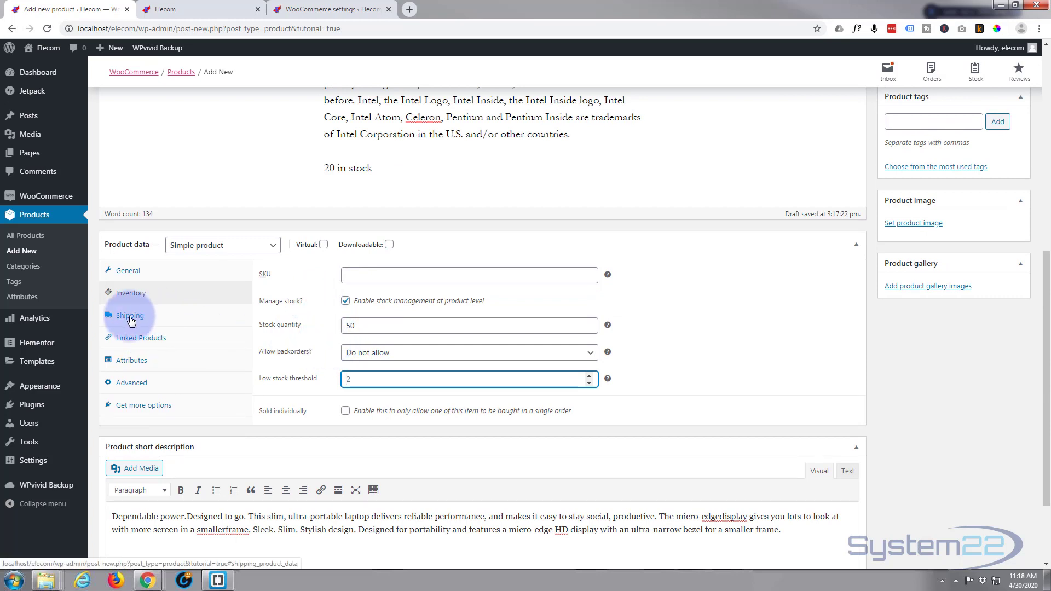
Step: Leave the shipping class at No shipping class and view the upsell and cross-sell fields
click(127, 319)
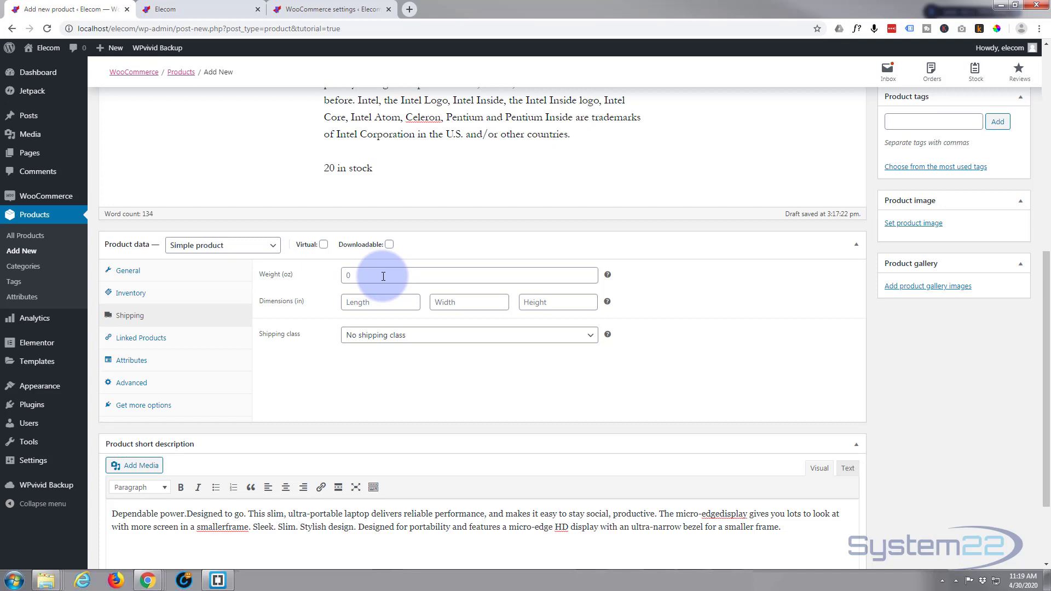
click(348, 275)
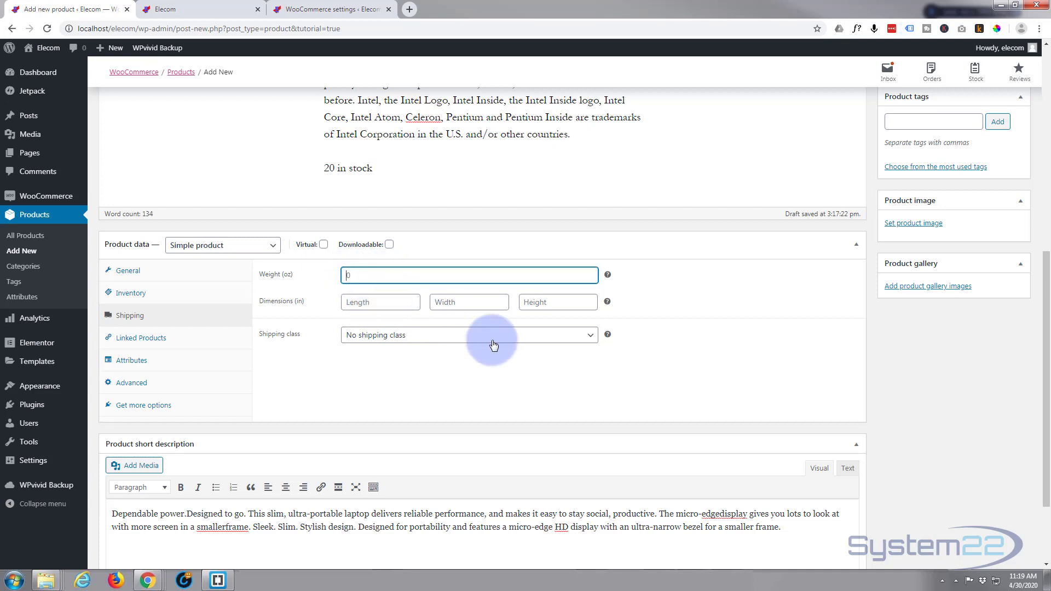
click(449, 337)
click(450, 339)
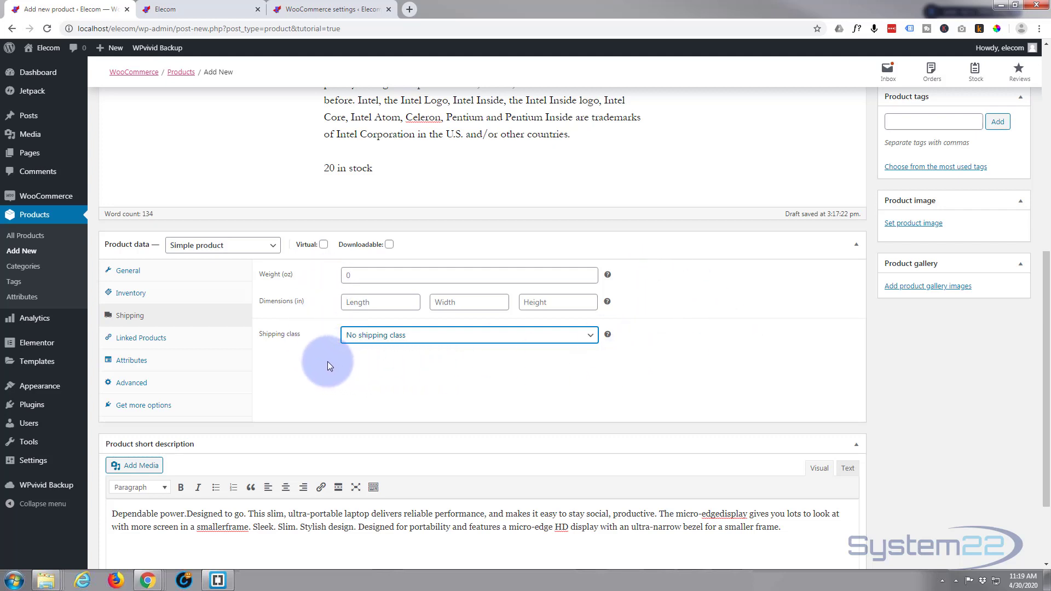
click(152, 344)
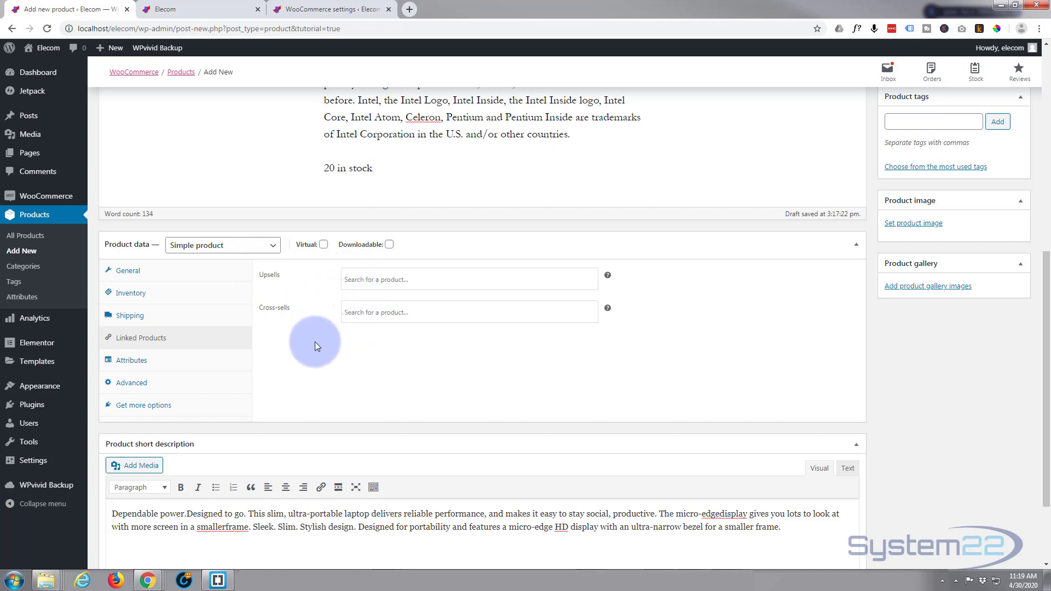
Step: Look through the Attributes, Advanced and Get more options tabs of the product data panel
click(132, 363)
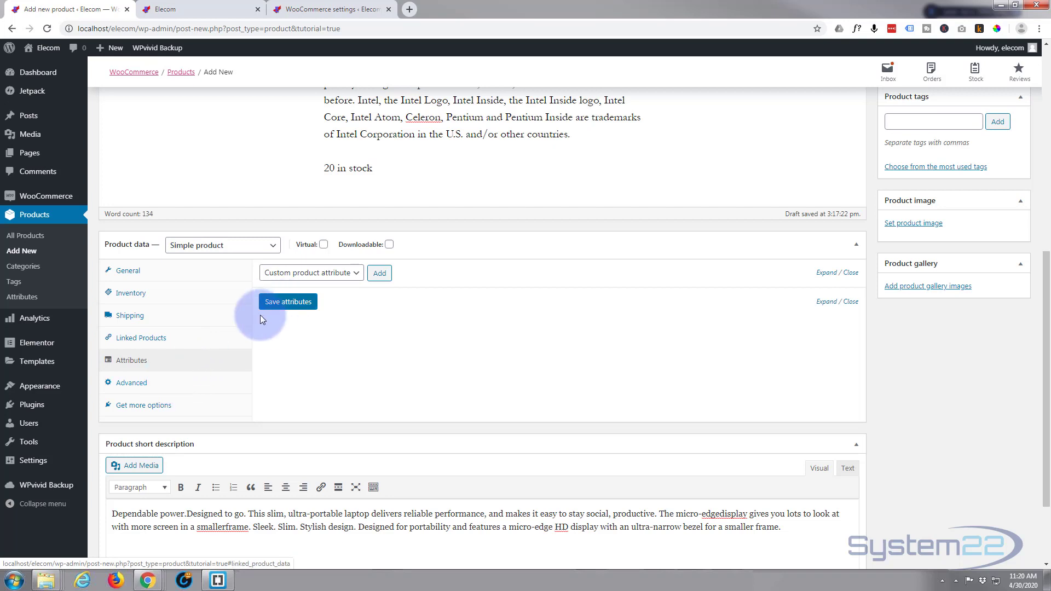
click(139, 387)
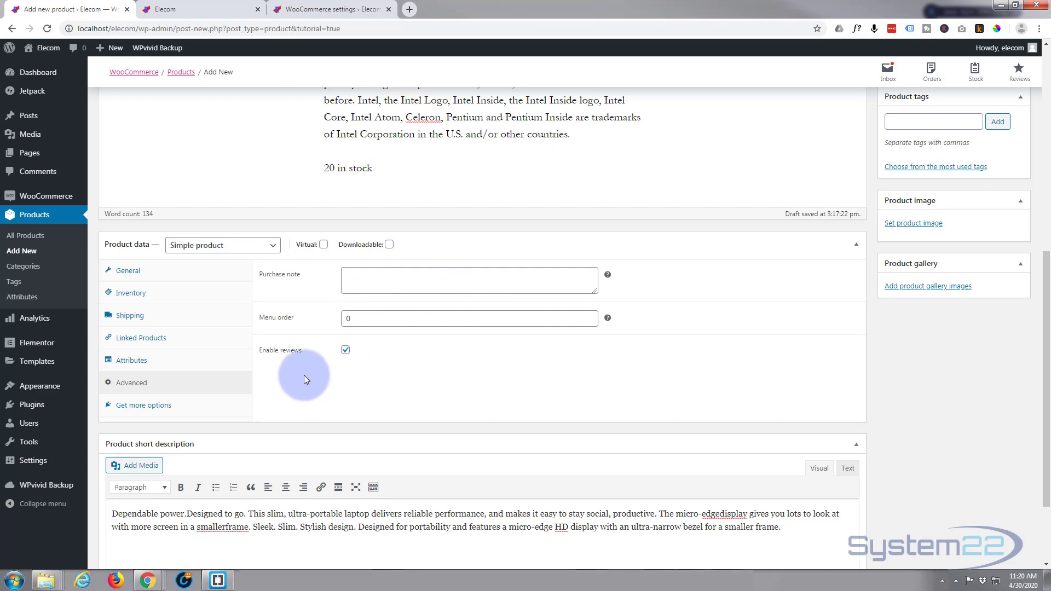
click(152, 410)
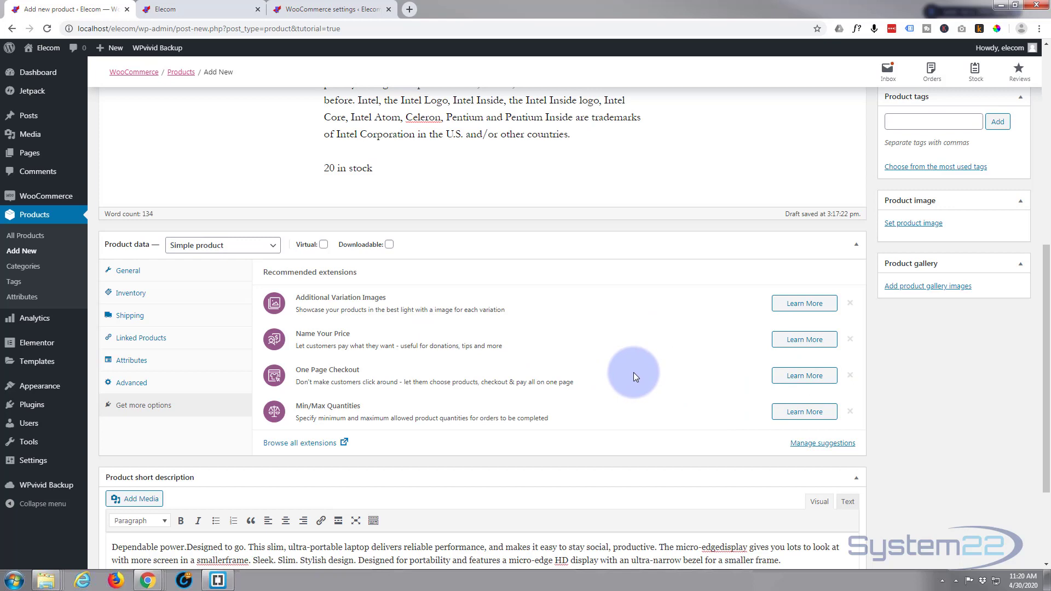
scroll(633, 372, up, 2)
scroll(633, 376, down, 2)
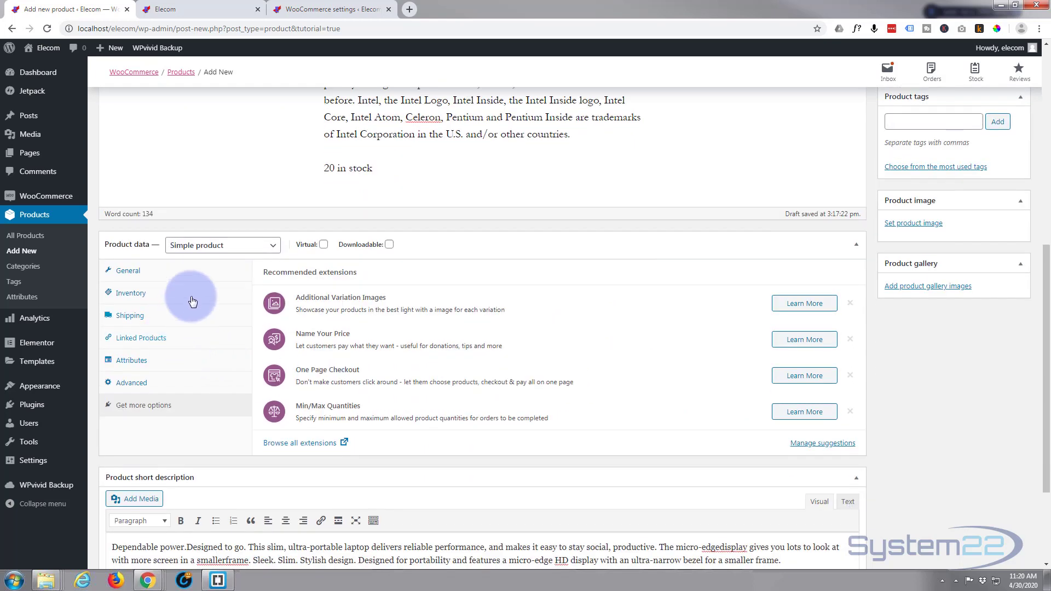
scroll(427, 351, down, 3)
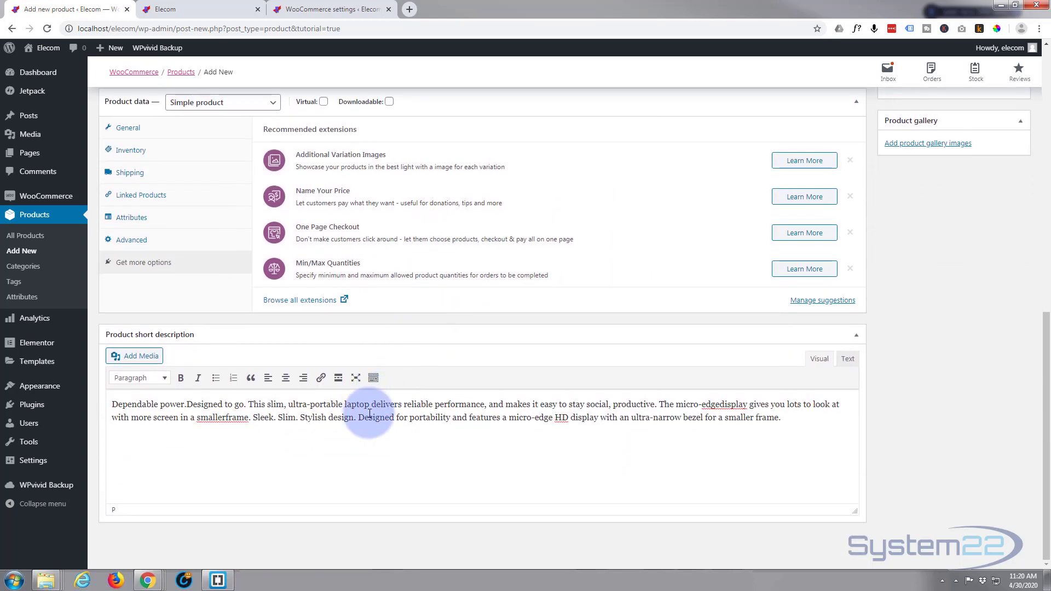
scroll(490, 427, up, 3)
scroll(501, 420, up, 4)
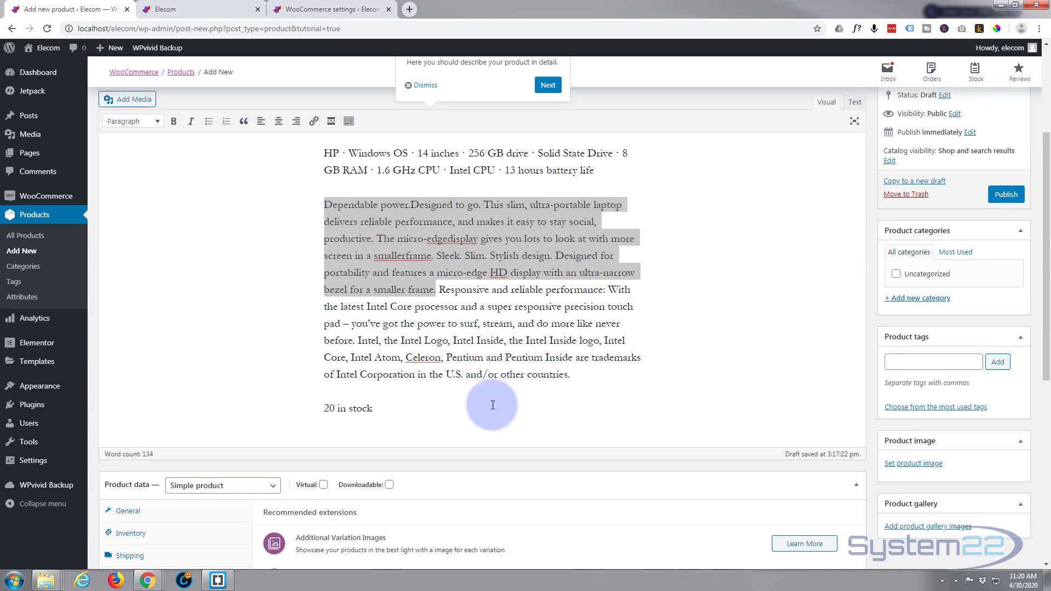
scroll(592, 318, down, 2)
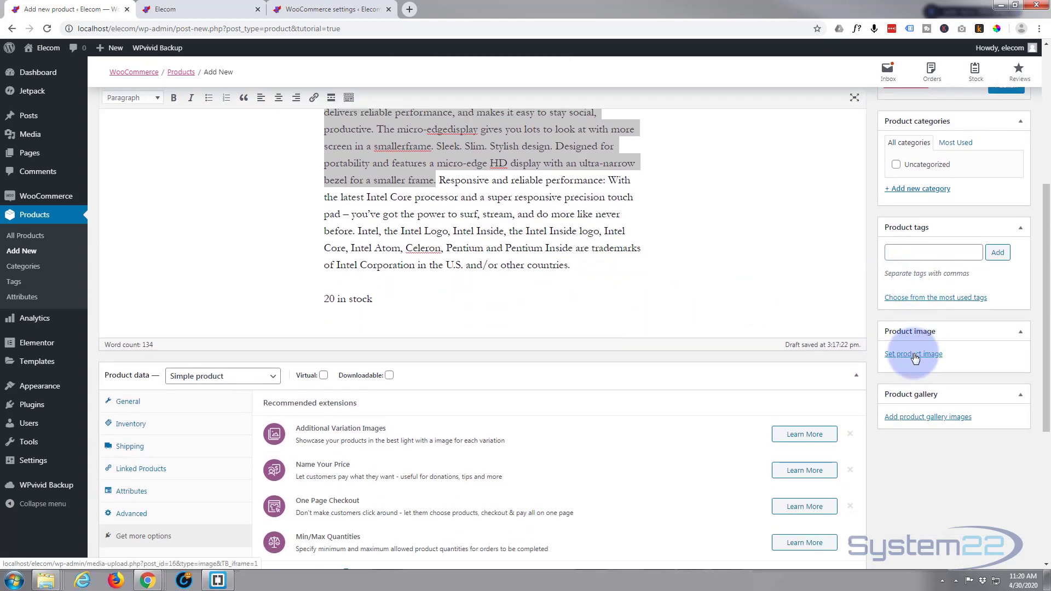
Step: Upload l4.png, give it alt text 'hp laptop', and make it the product image
click(913, 354)
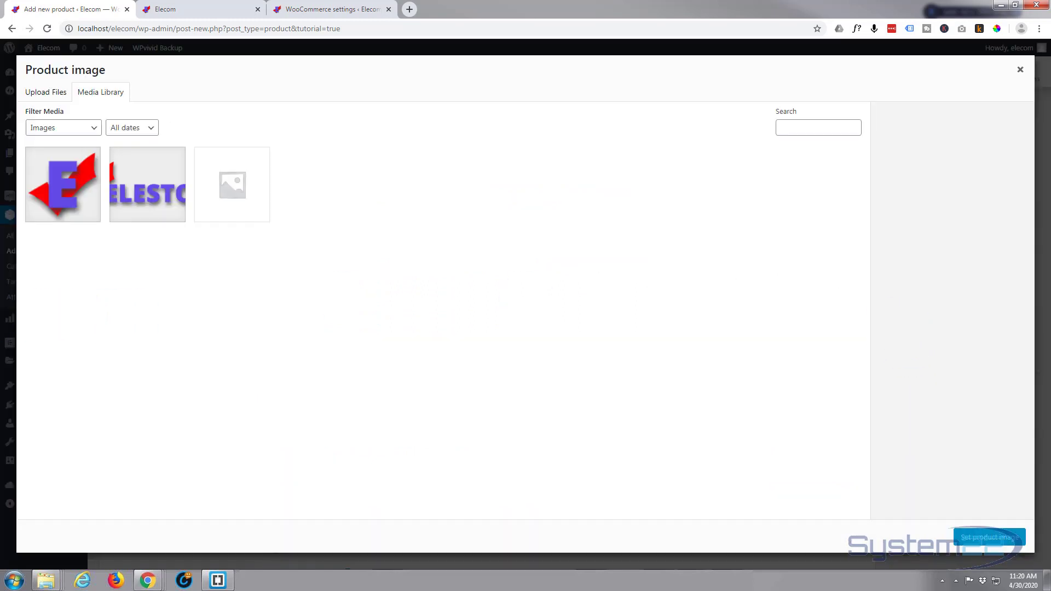
mouse_move(46, 580)
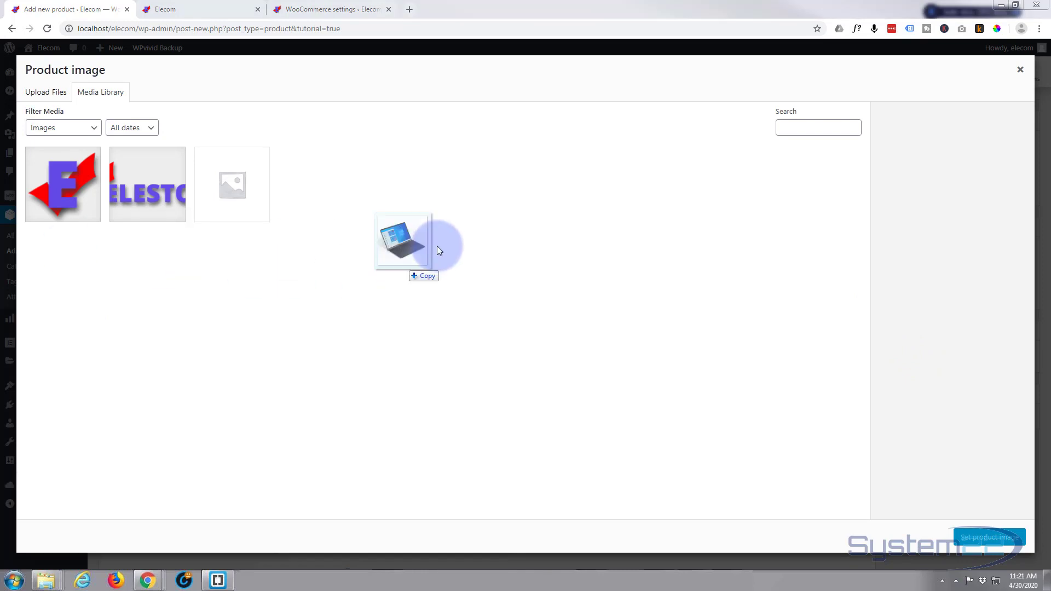
drag(438, 247, 415, 216)
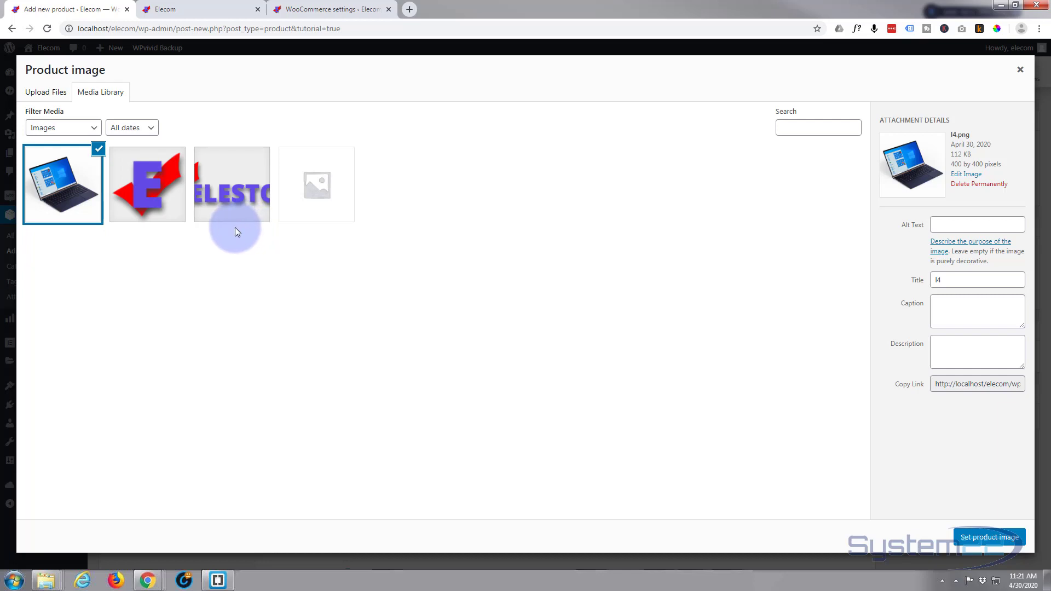
click(949, 219)
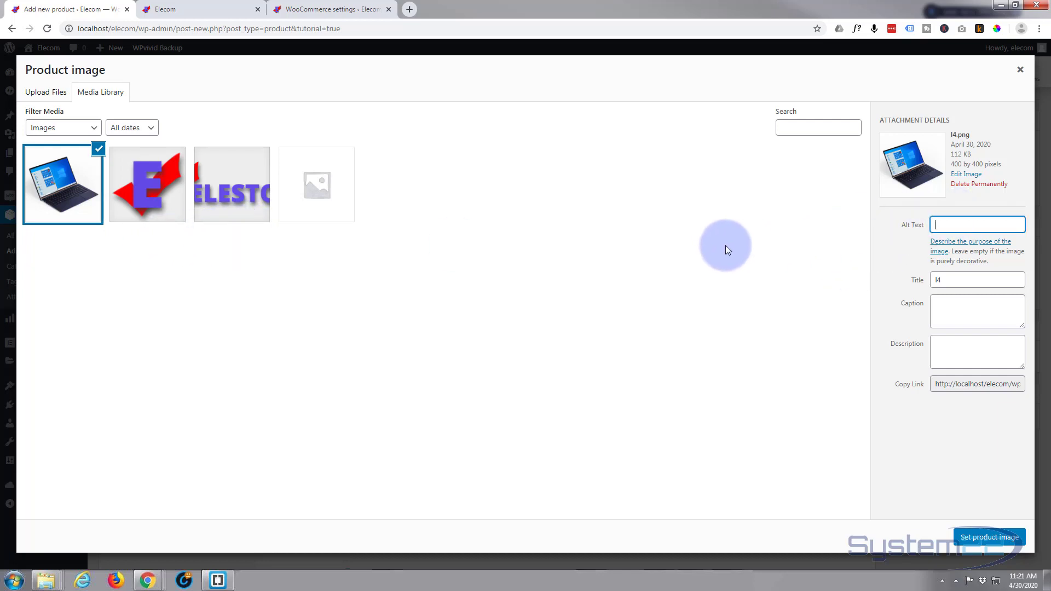
text(hp laptop)
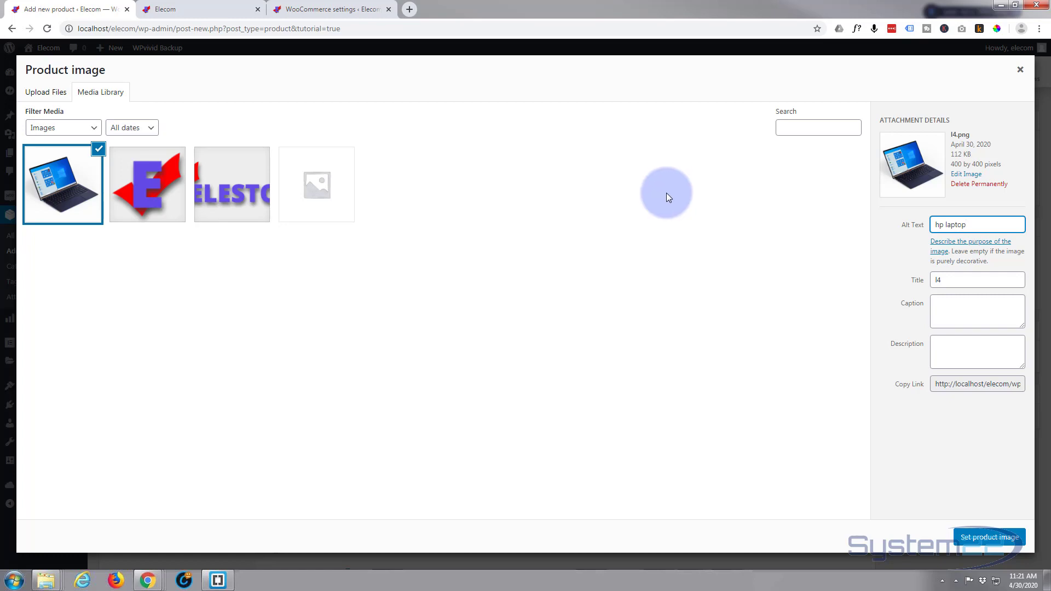
click(981, 538)
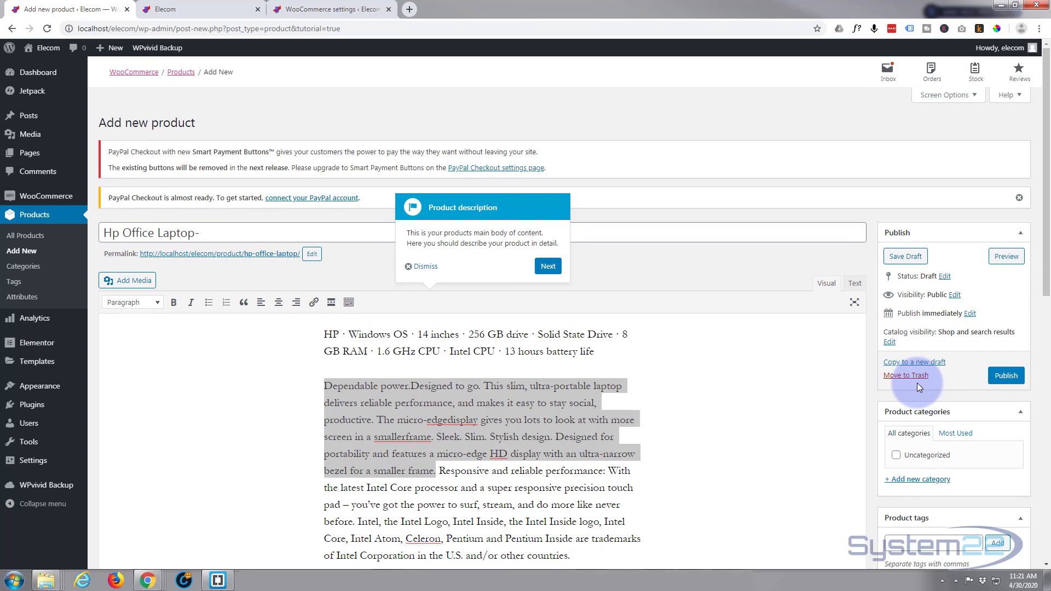
Step: Publish the Hp Office Laptop- product and preview its storefront page with the $399.00 sale price and 50 in stock
click(1006, 376)
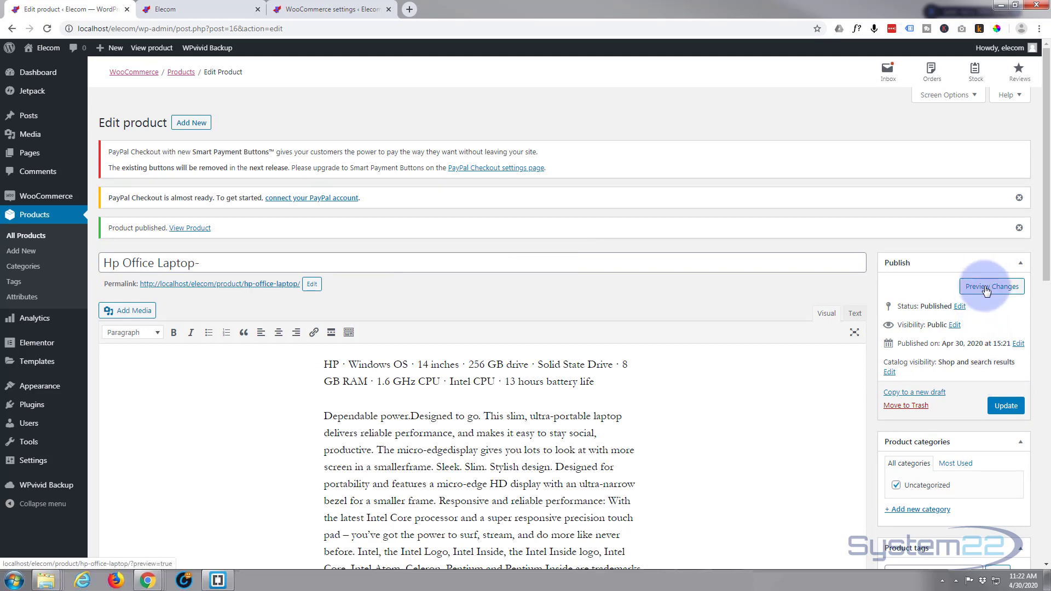
click(985, 288)
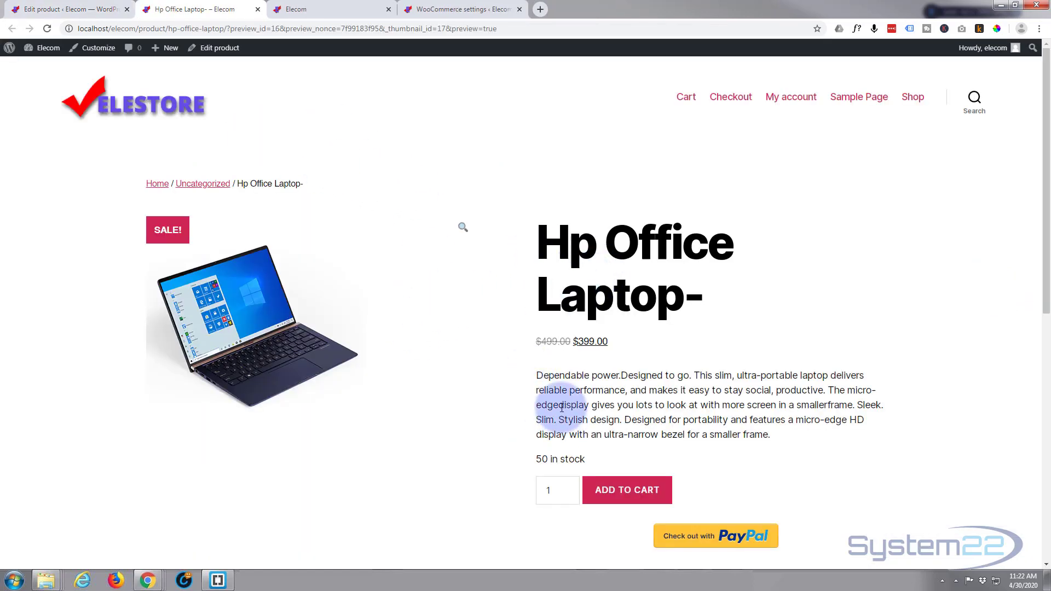
scroll(511, 375, down, 8)
scroll(405, 345, up, 4)
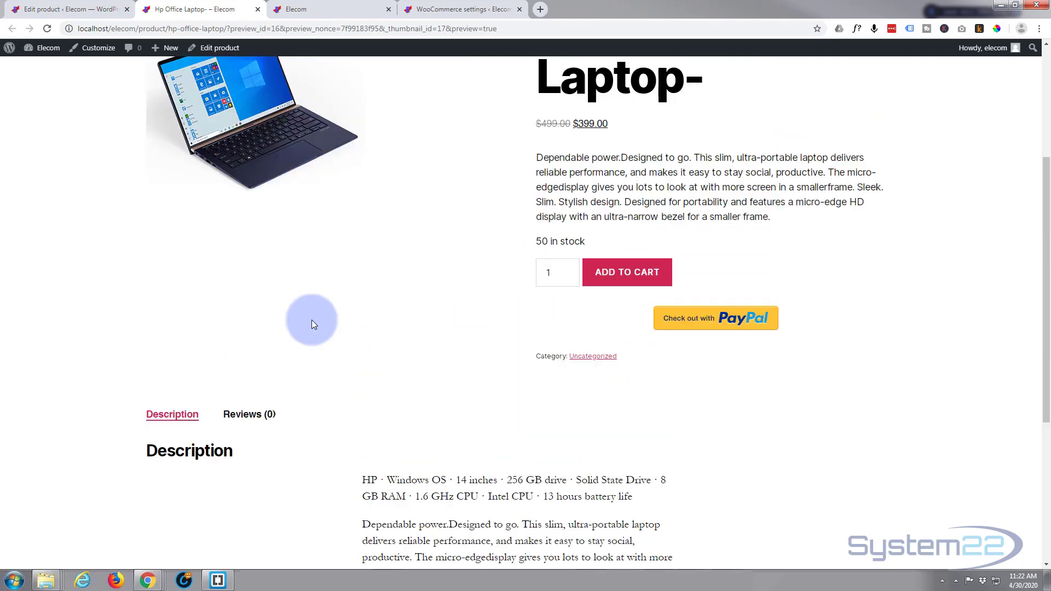
scroll(312, 320, up, 1)
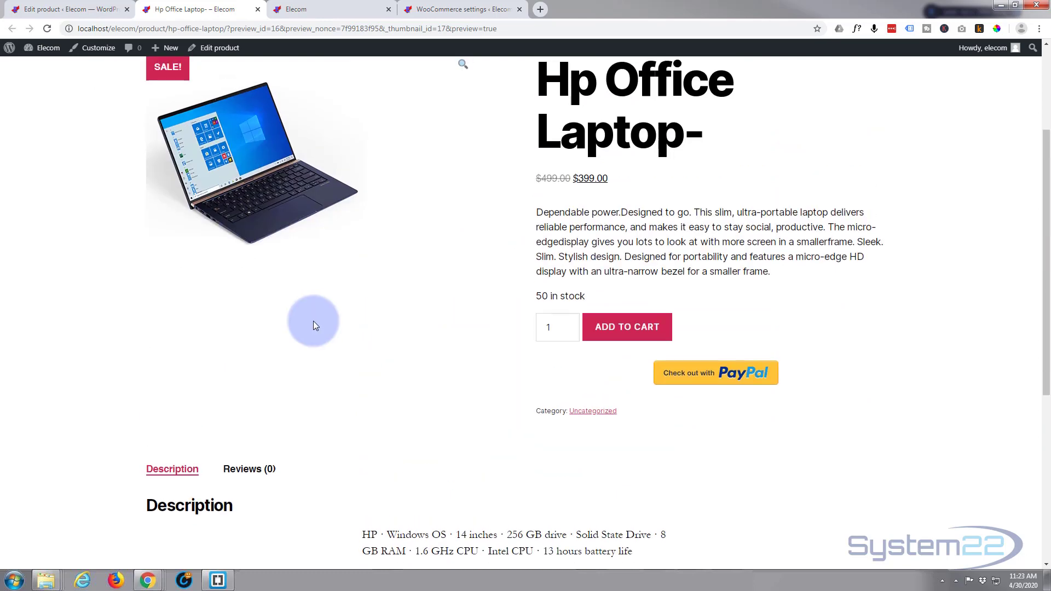
Step: Add one Hp Office Laptop- to the cart and check the $399.00 cart total
click(642, 335)
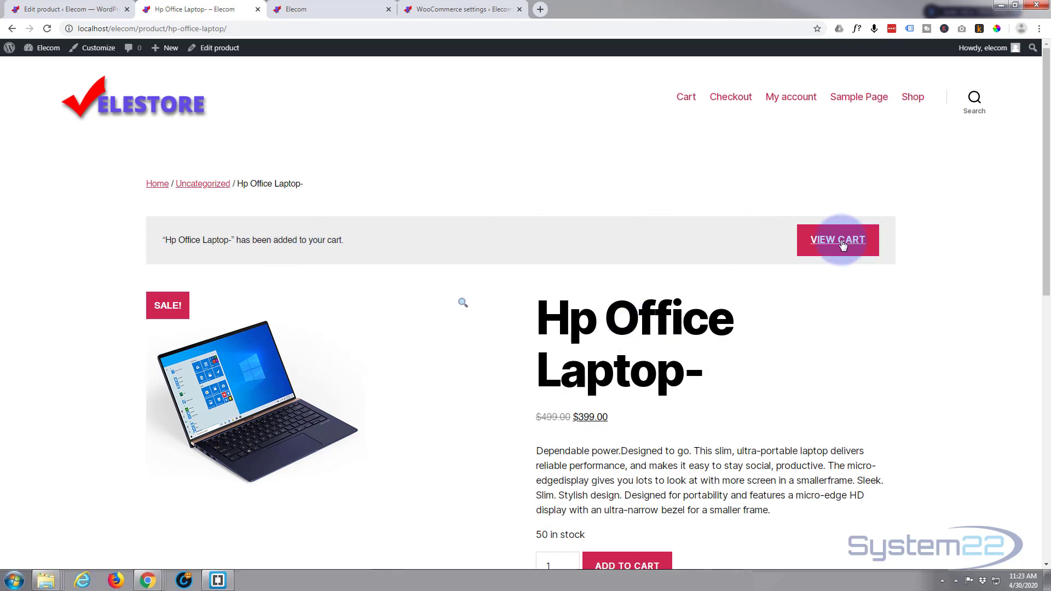
click(846, 242)
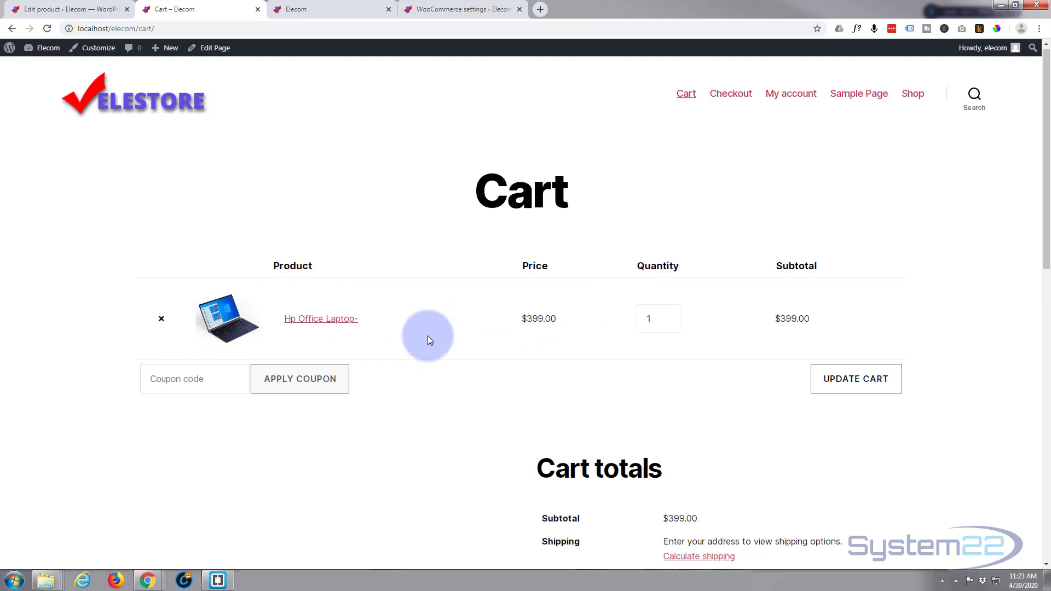
scroll(428, 336, down, 4)
scroll(428, 336, down, 2)
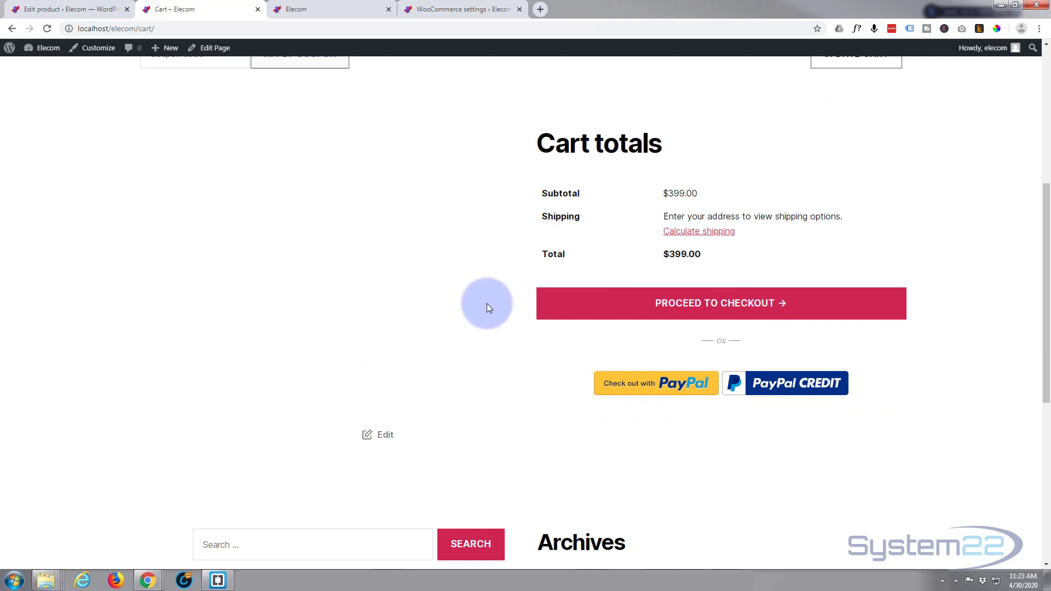
scroll(485, 305, up, 1)
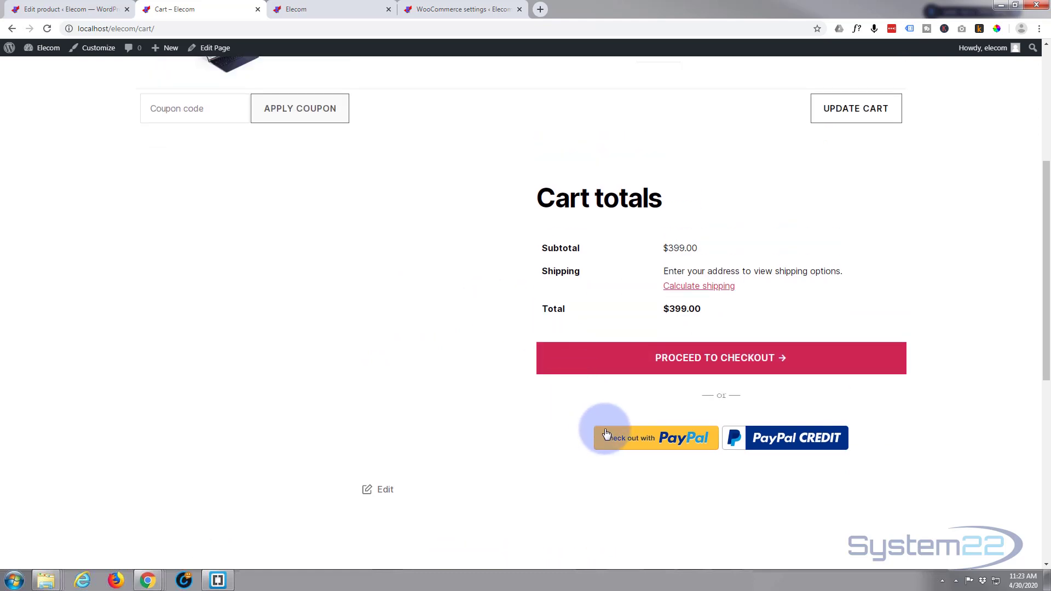
scroll(403, 342, up, 3)
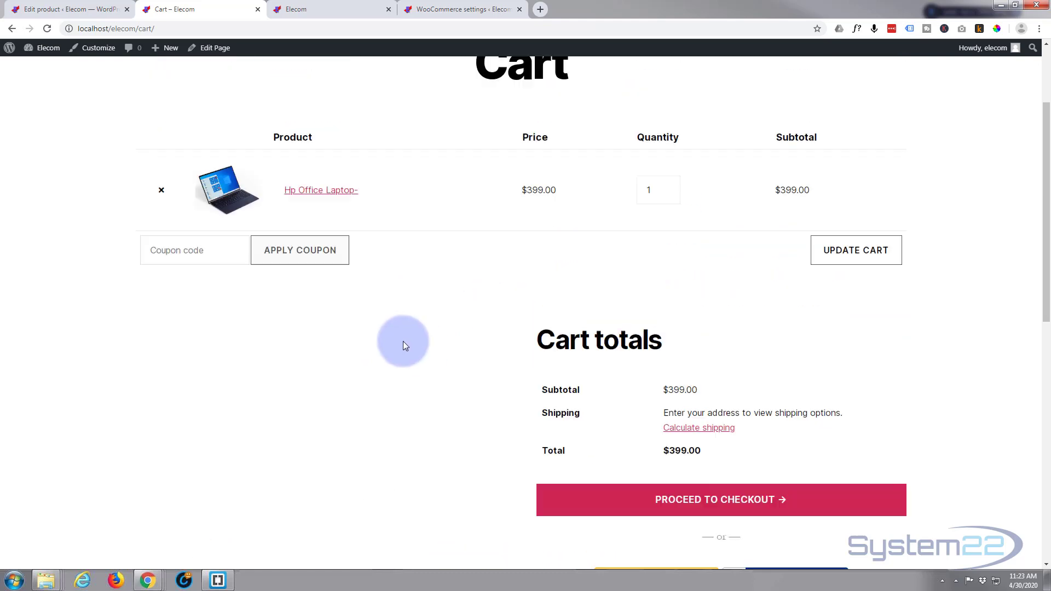
scroll(403, 345, up, 3)
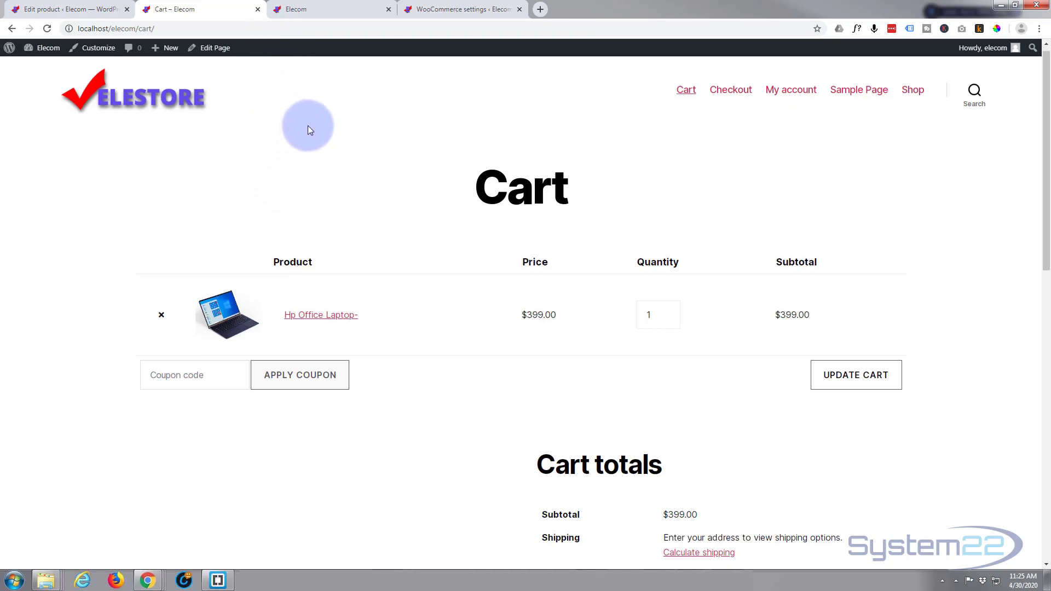
scroll(308, 128, down, 1)
scroll(310, 130, up, 1)
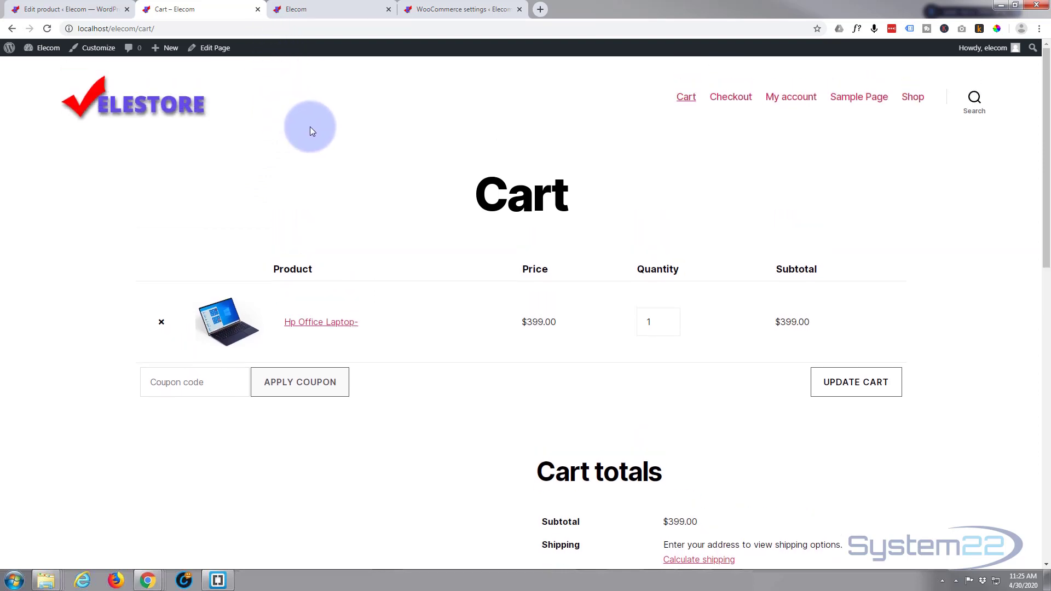